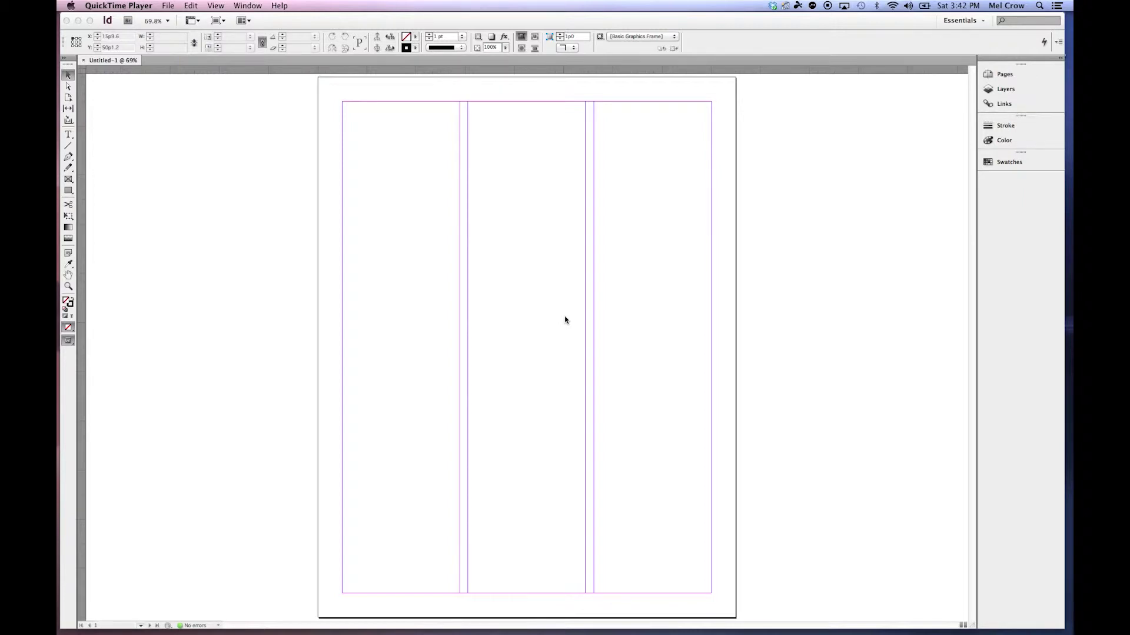
# - Bring InDesign, with its blank three-column page, to the front over QuickTime Player
pyautogui.click(564, 319)
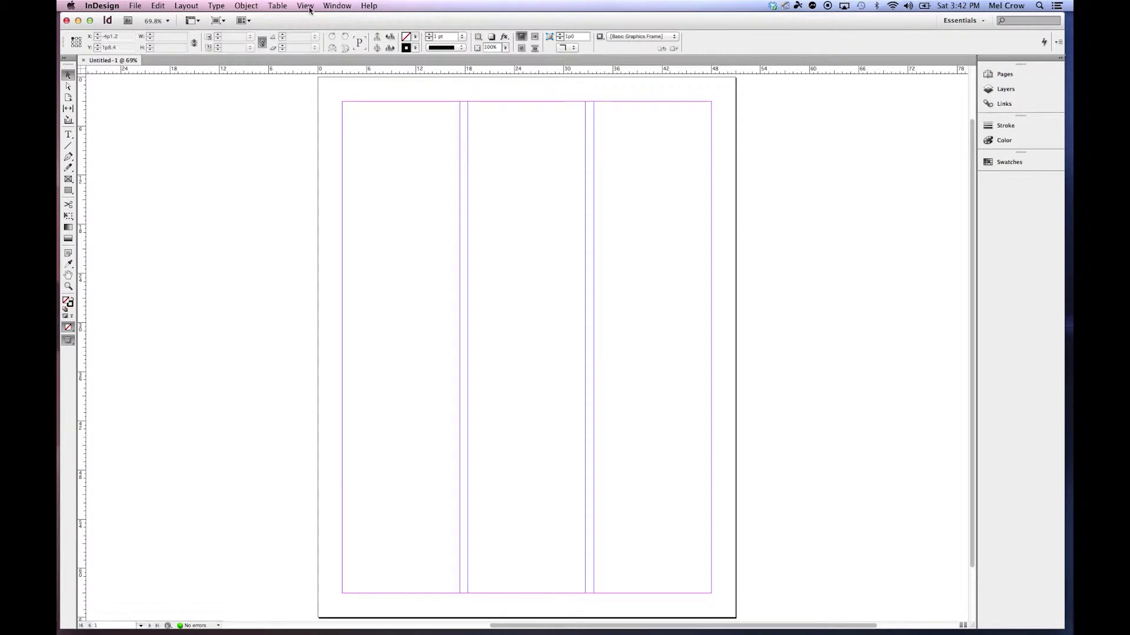
# - Turn off the Application Frame, shrink and move the document window, and float the panel group
pyautogui.click(330, 7)
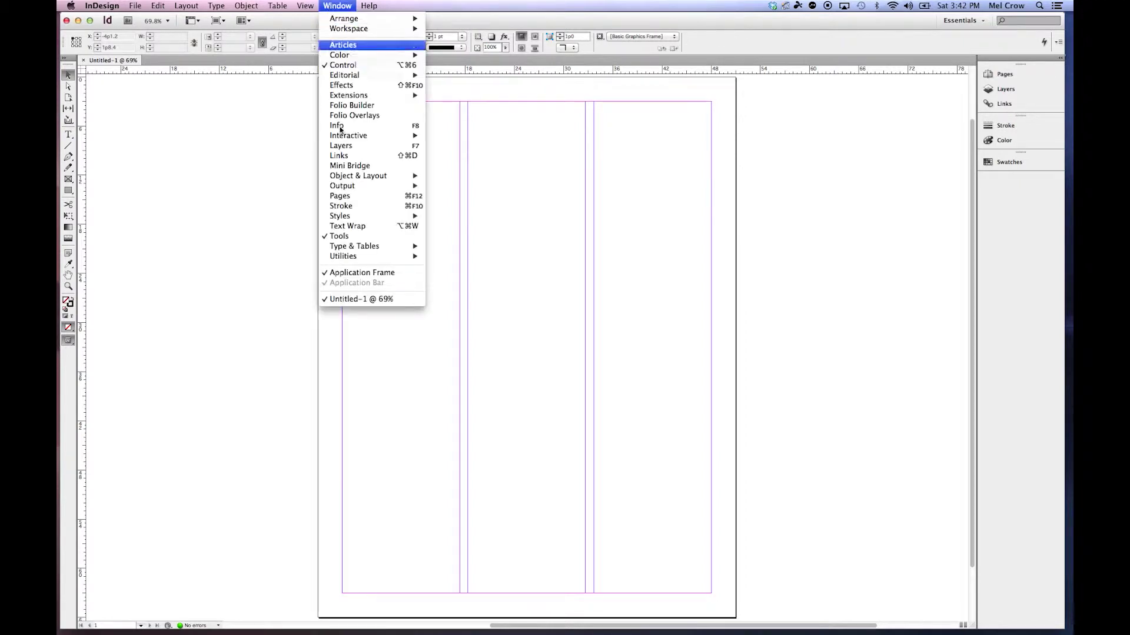
pyautogui.click(362, 274)
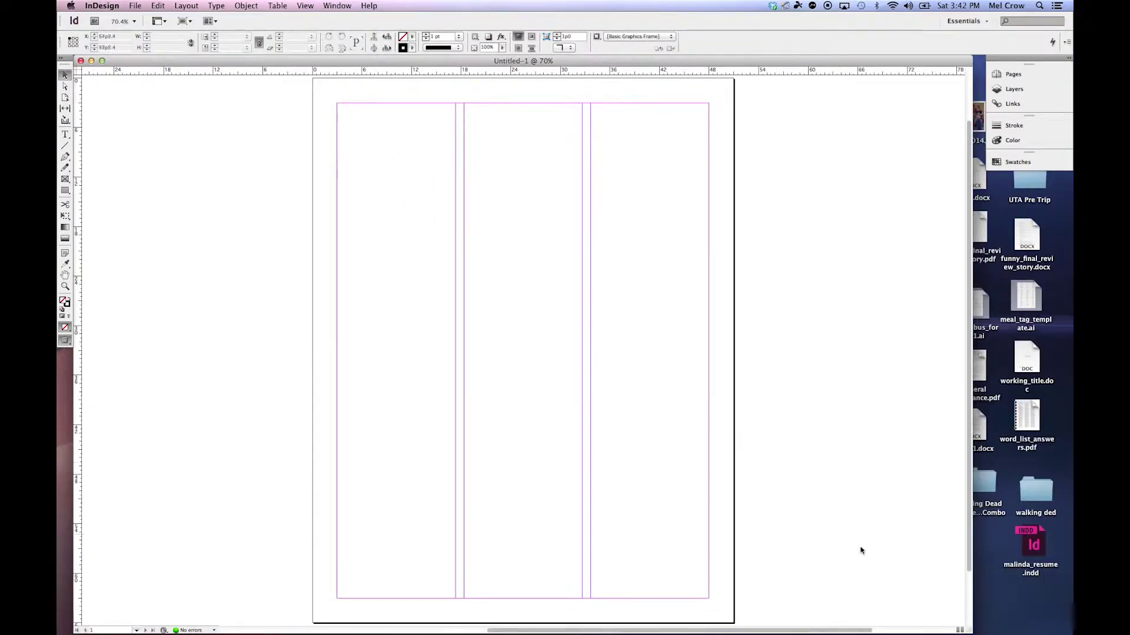
pyautogui.moveTo(967, 631); pyautogui.dragTo(866, 535)
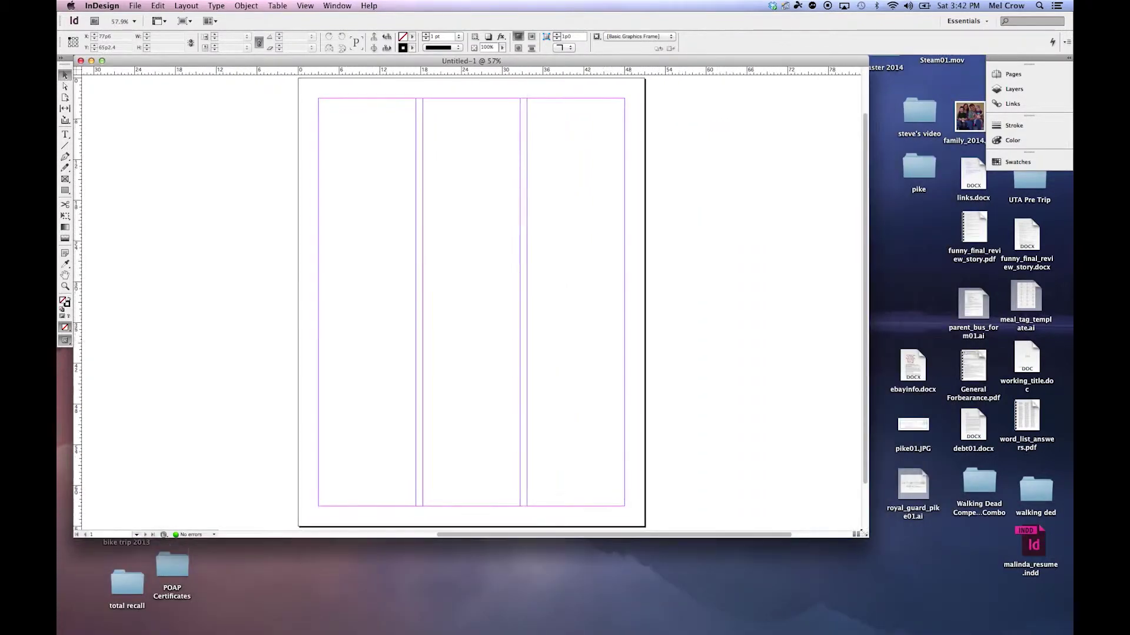
pyautogui.moveTo(615, 59); pyautogui.dragTo(678, 100)
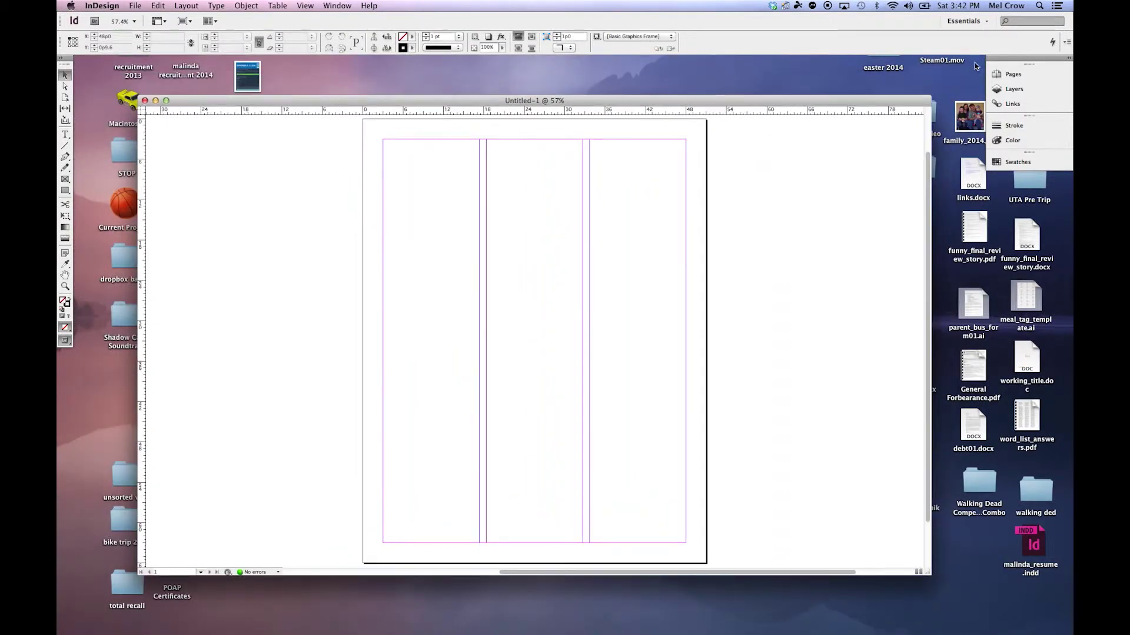
pyautogui.moveTo(1004, 61); pyautogui.dragTo(822, 81)
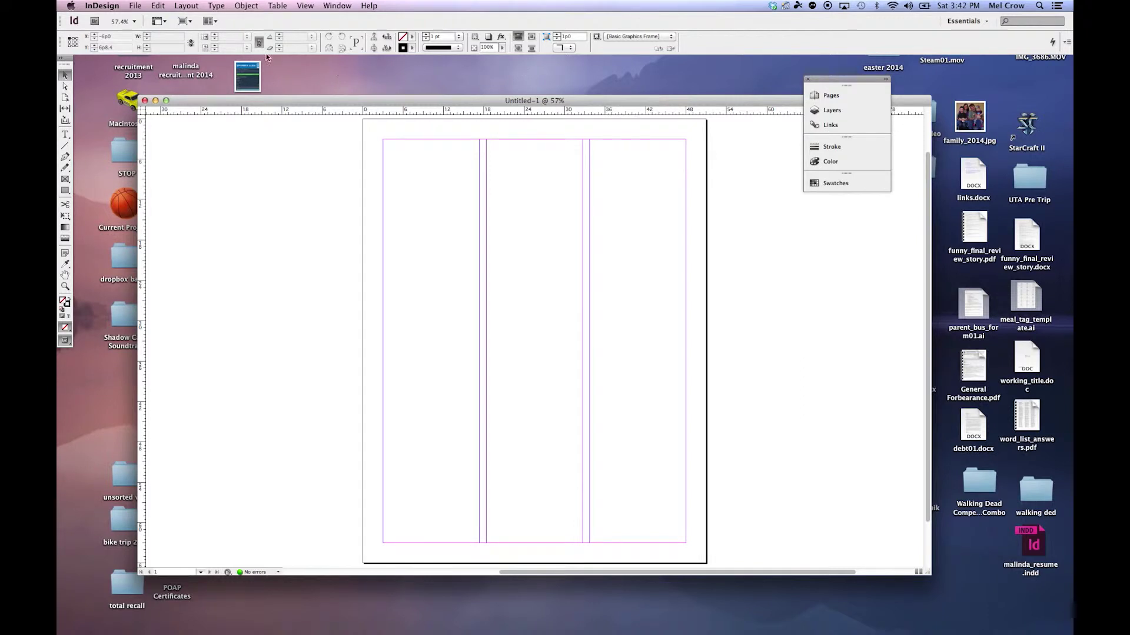
# - Switch to the desktop, return to InDesign from the Dock, and re-enable the Application Frame
pyautogui.click(320, 79)
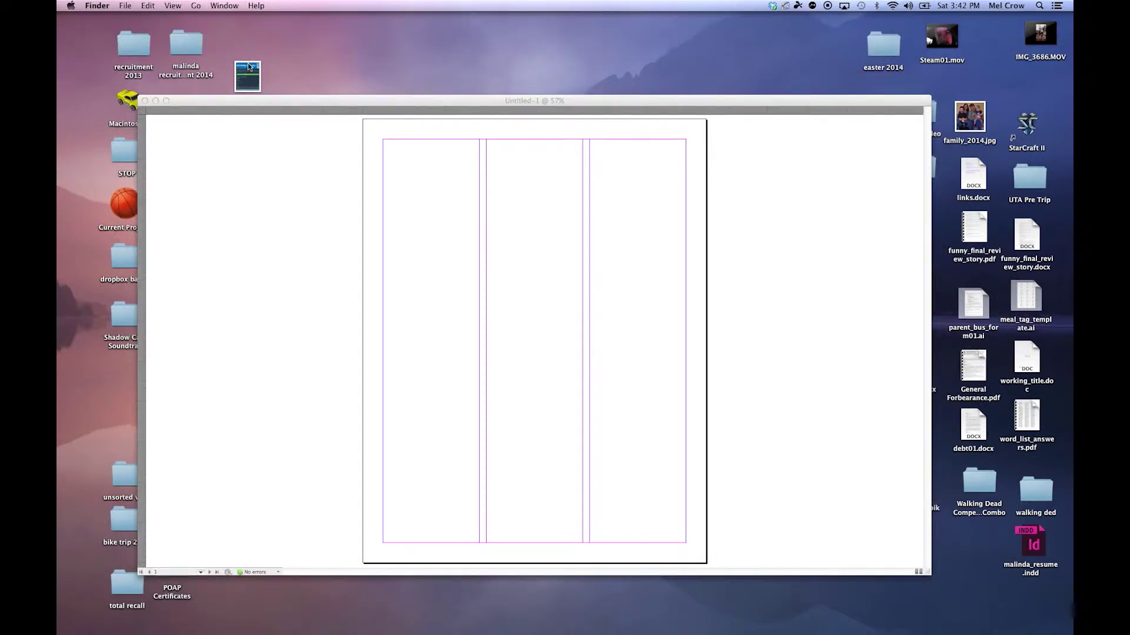
pyautogui.moveTo(560, 612)
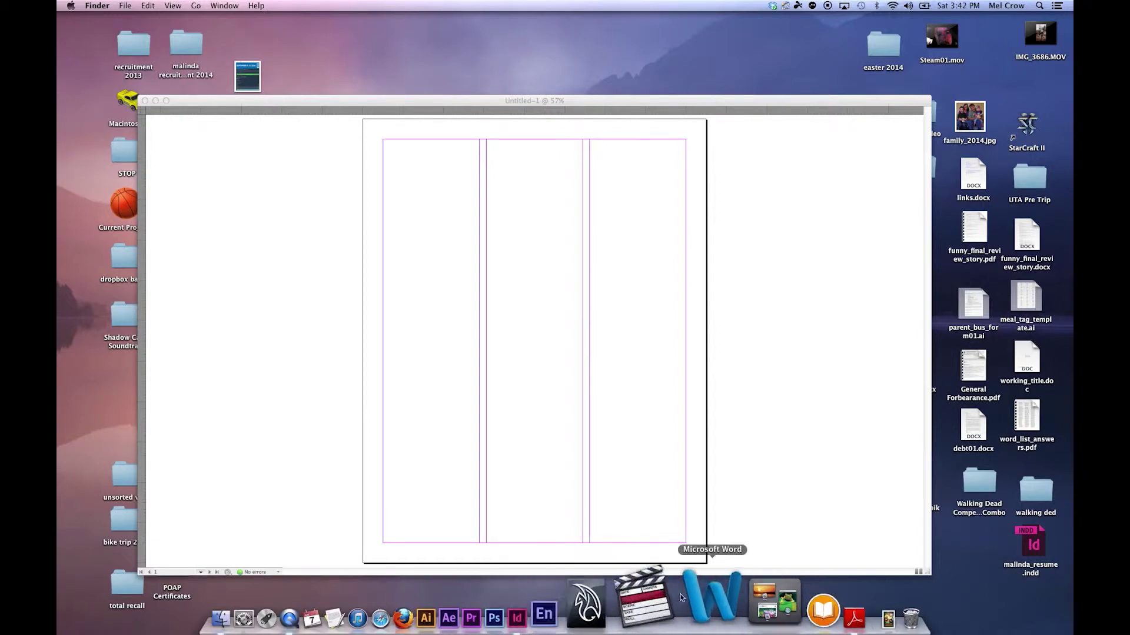
pyautogui.click(603, 599)
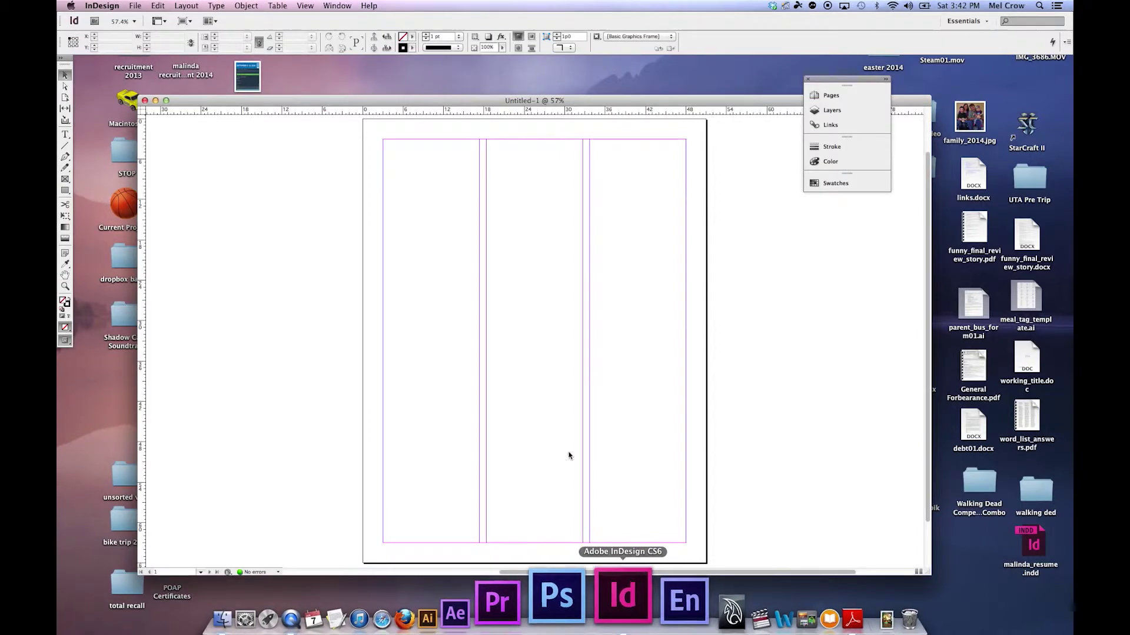
pyautogui.click(337, 5)
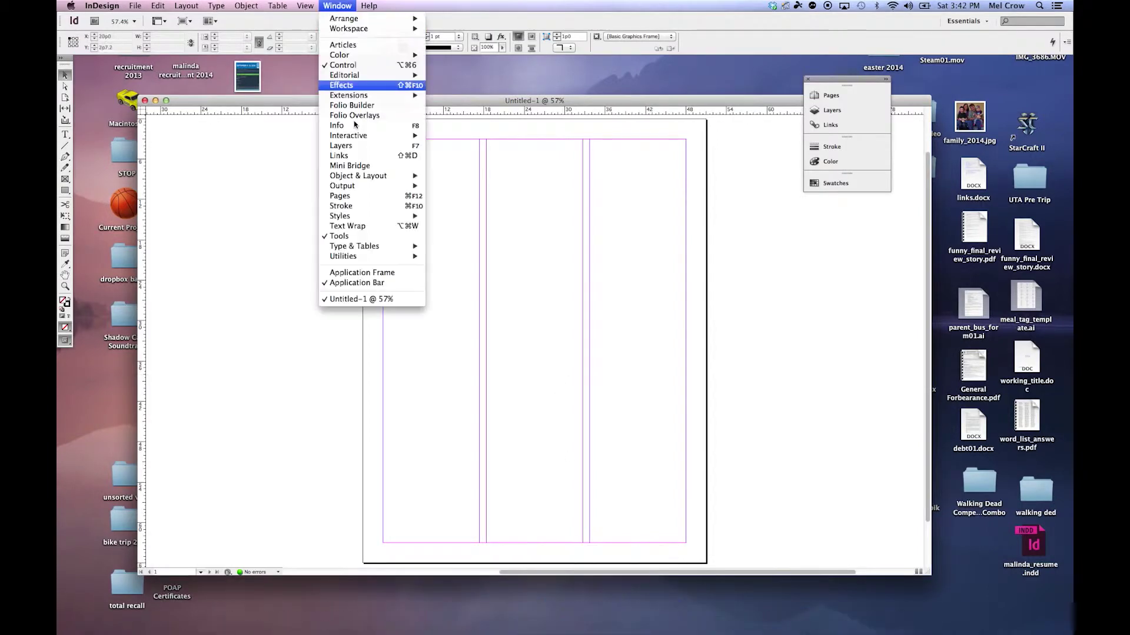
pyautogui.click(362, 272)
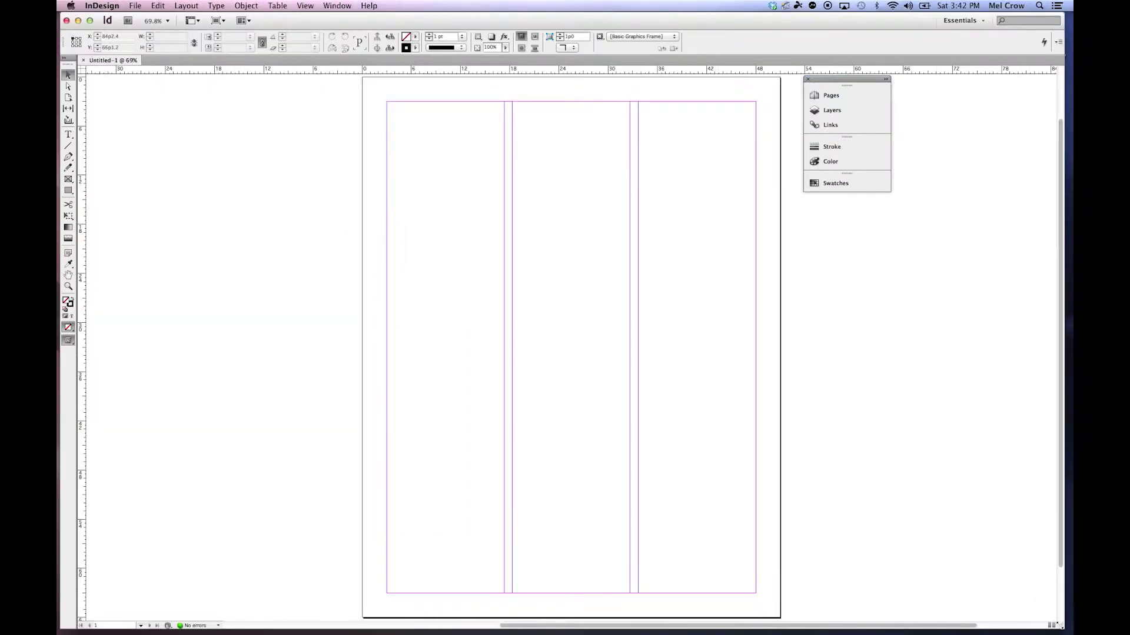
# - Resize the application frame to nearly full screen and reset the Essentials workspace
pyautogui.moveTo(1064, 627); pyautogui.dragTo(627, 26)
pyautogui.moveTo(663, 150); pyautogui.dragTo(1069, 634)
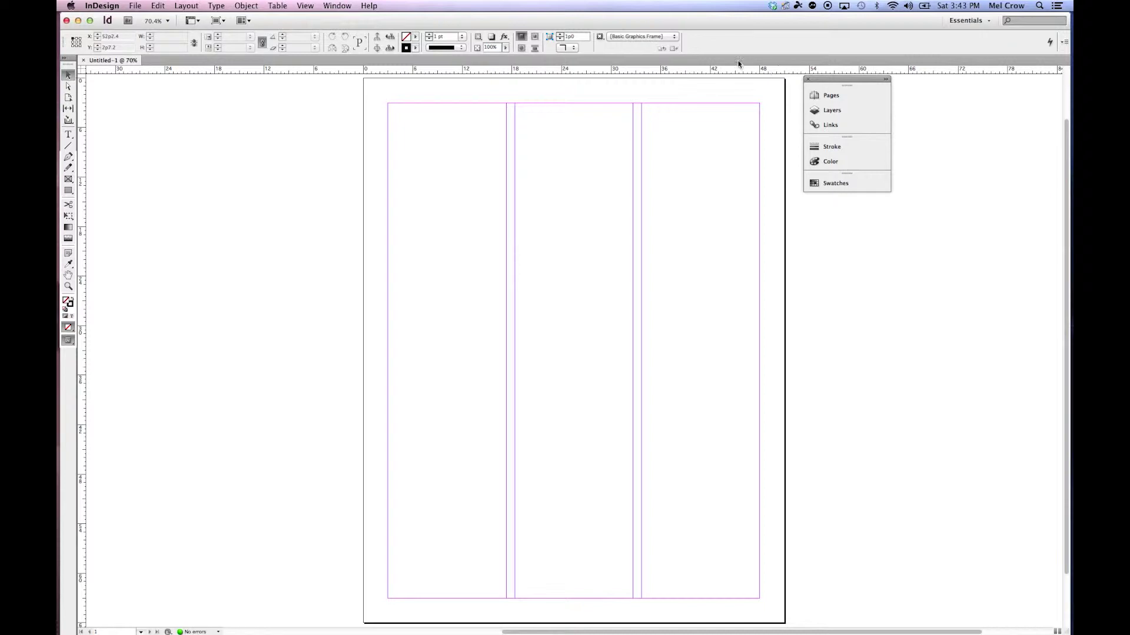
pyautogui.click(332, 7)
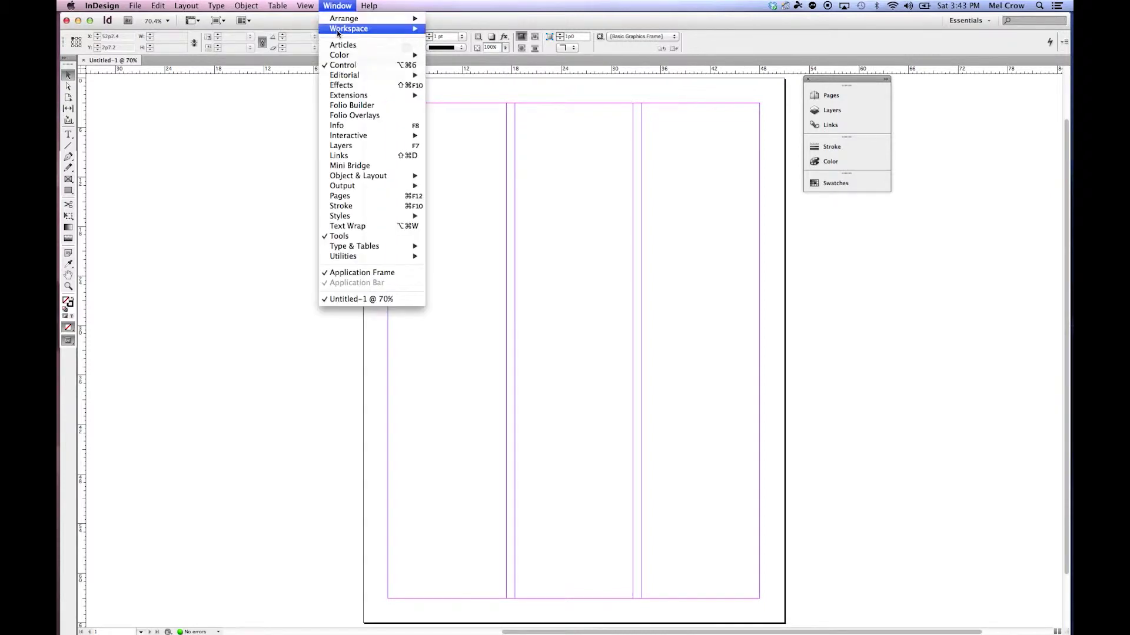
pyautogui.moveTo(377, 29)
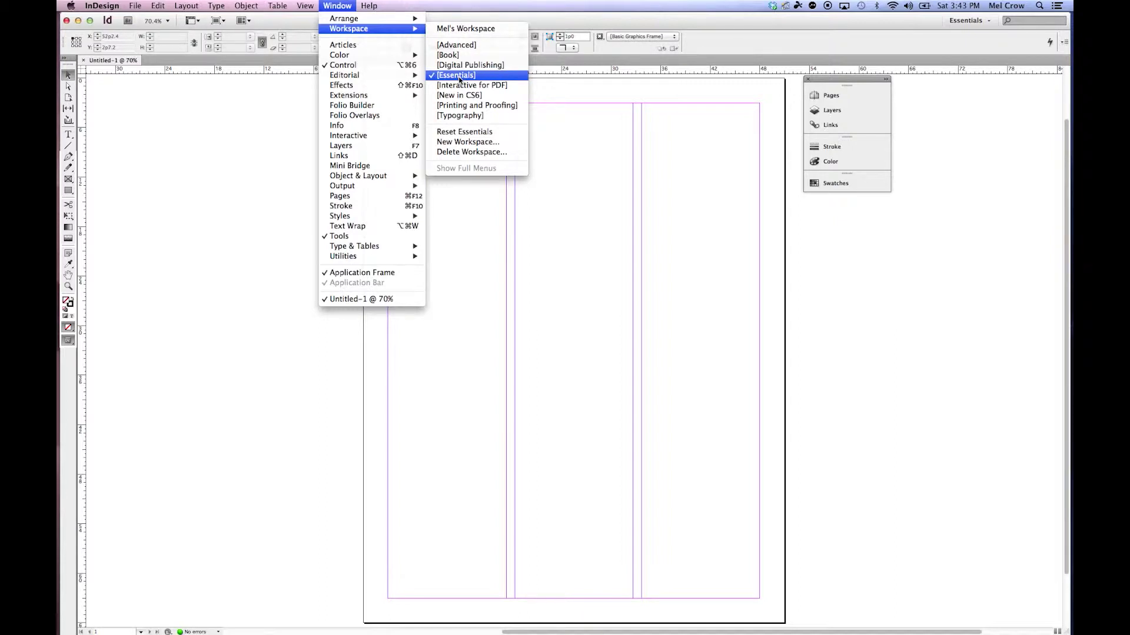
pyautogui.click(464, 132)
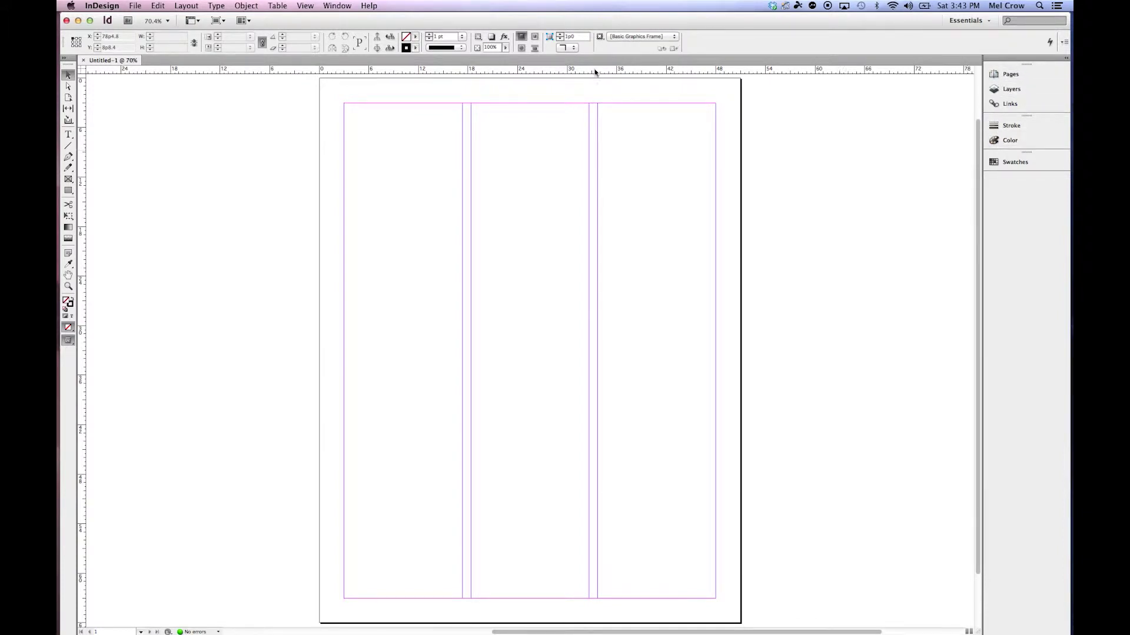
pyautogui.click(336, 6)
pyautogui.click(82, 125)
pyautogui.click(66, 59)
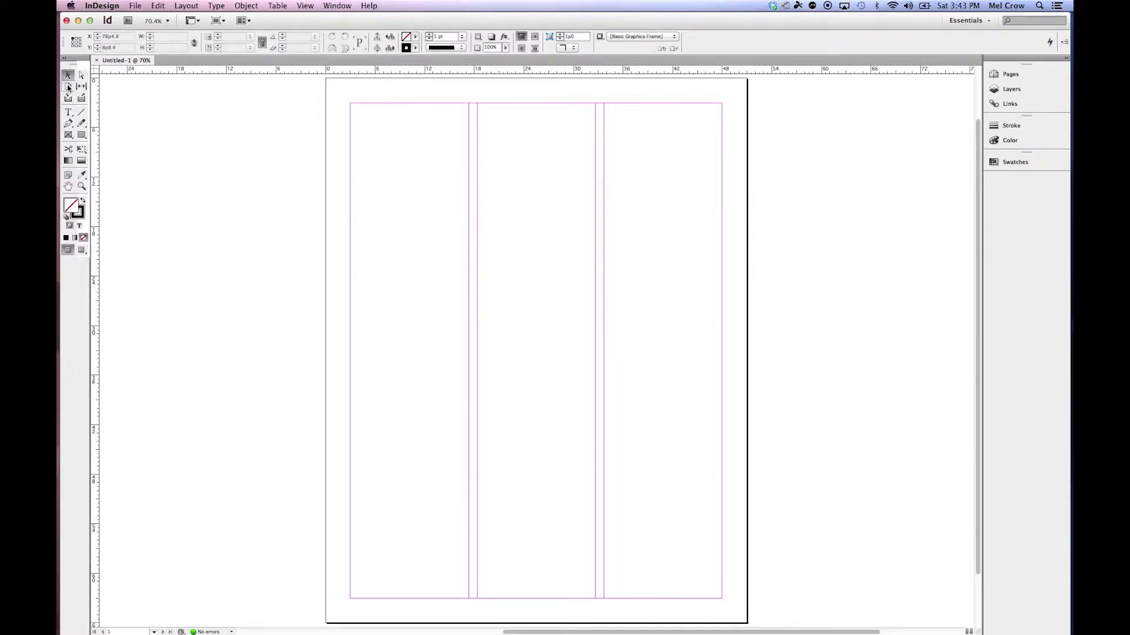
pyautogui.click(66, 59)
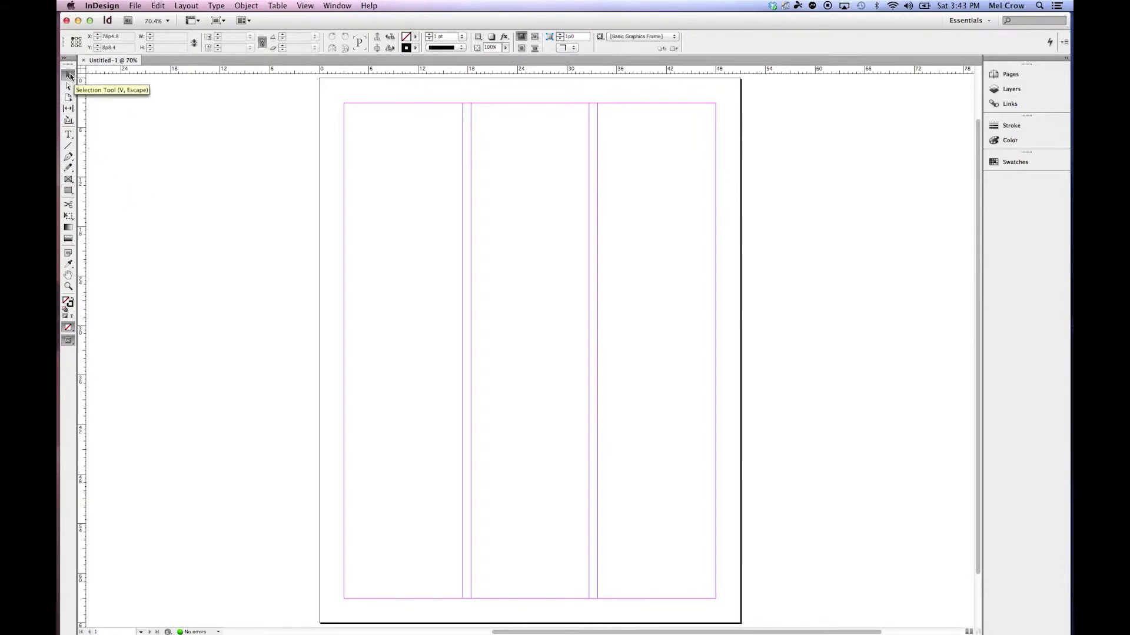
pyautogui.moveTo(72, 61); pyautogui.dragTo(1068, 184)
pyautogui.moveTo(1065, 69); pyautogui.dragTo(66, 123)
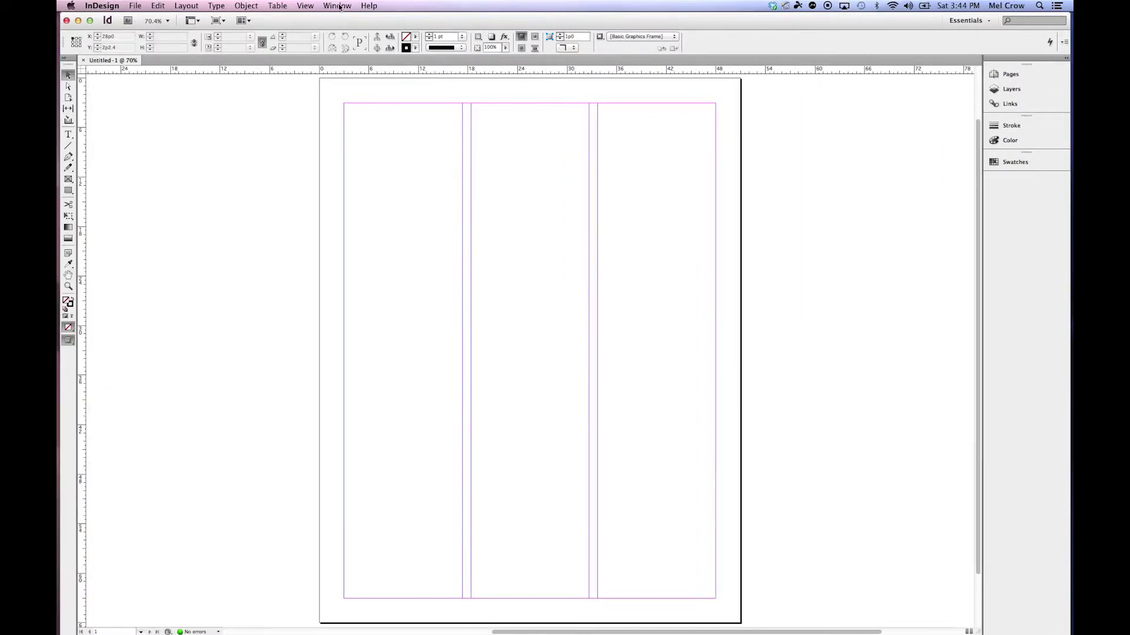
# - Switch to Essentials and float Pages over the right column, grouping Layers and Color with it
pyautogui.click(340, 7)
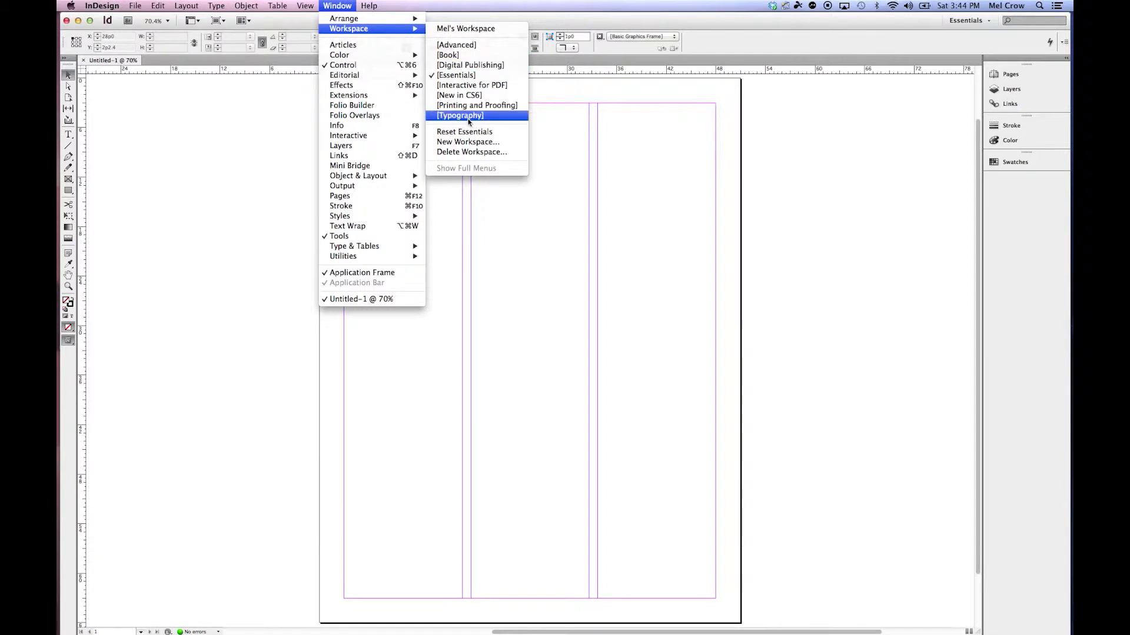
pyautogui.click(465, 75)
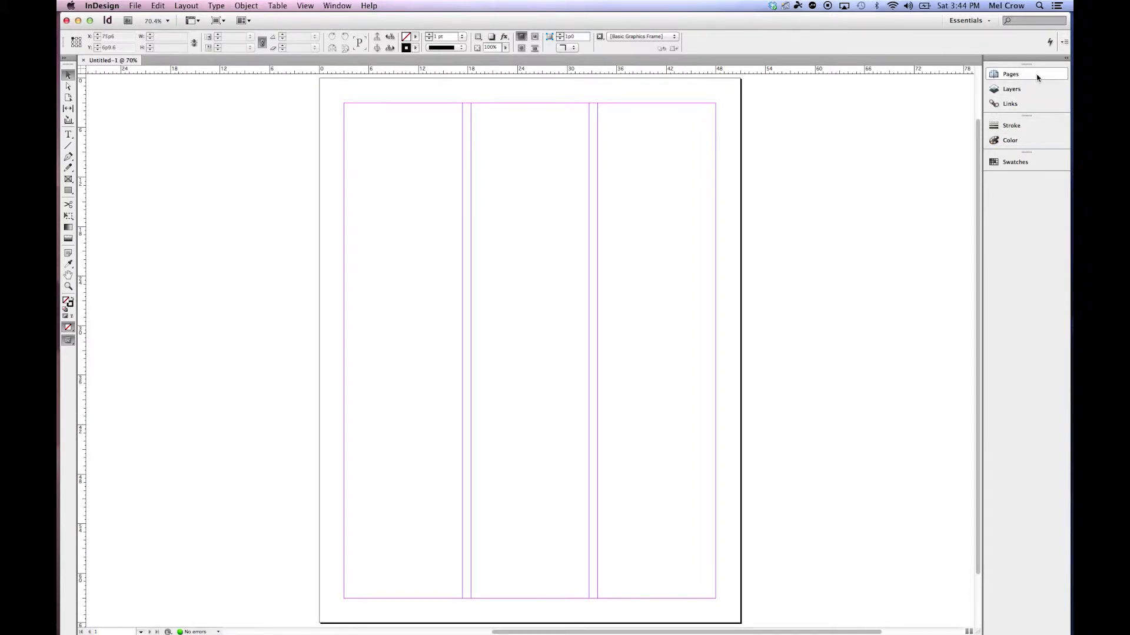
pyautogui.moveTo(1036, 78); pyautogui.dragTo(789, 141)
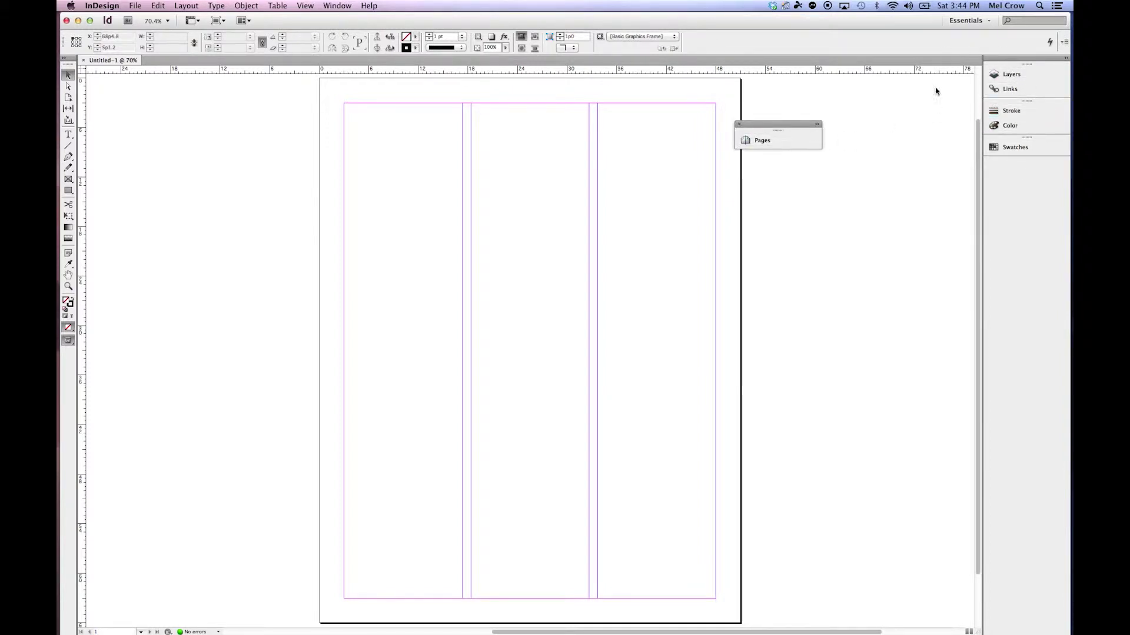
pyautogui.moveTo(797, 125); pyautogui.dragTo(696, 130)
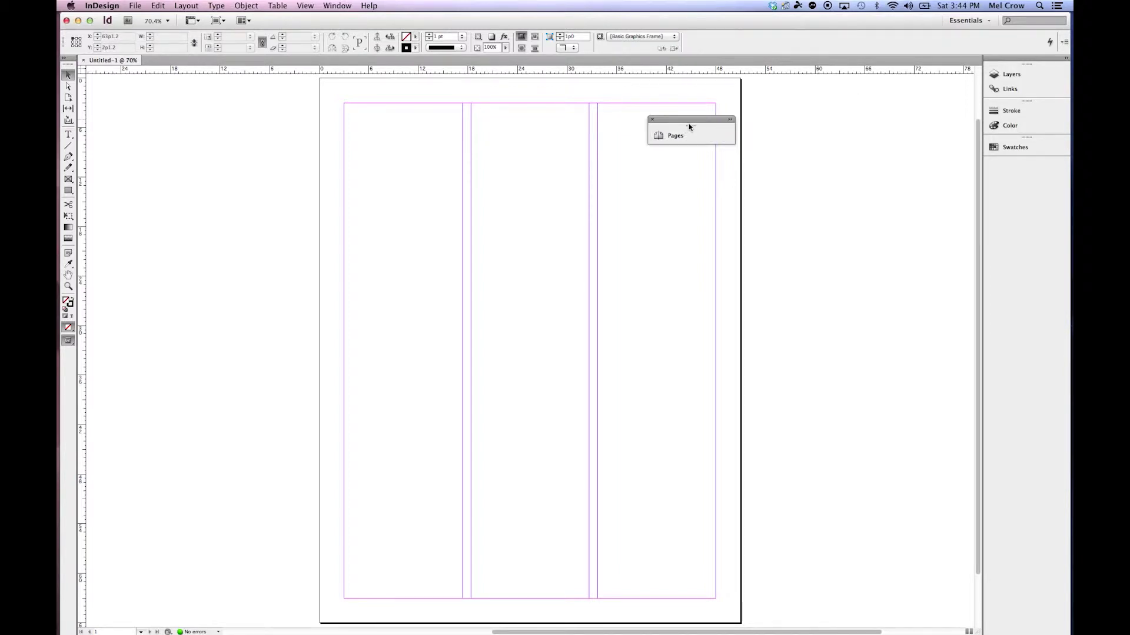
pyautogui.moveTo(1007, 75); pyautogui.dragTo(714, 141)
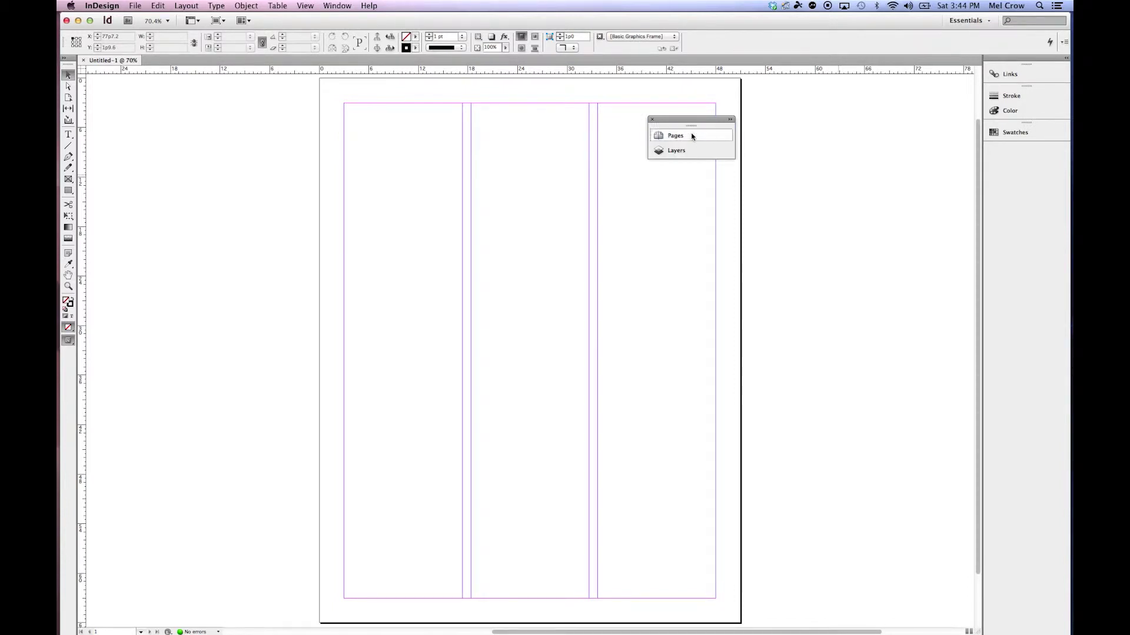
pyautogui.moveTo(699, 151)
pyautogui.mouseDown()
pyautogui.moveTo(701, 167)
pyautogui.moveTo(684, 158)
pyautogui.mouseUp()
pyautogui.moveTo(1010, 111); pyautogui.dragTo(698, 170)
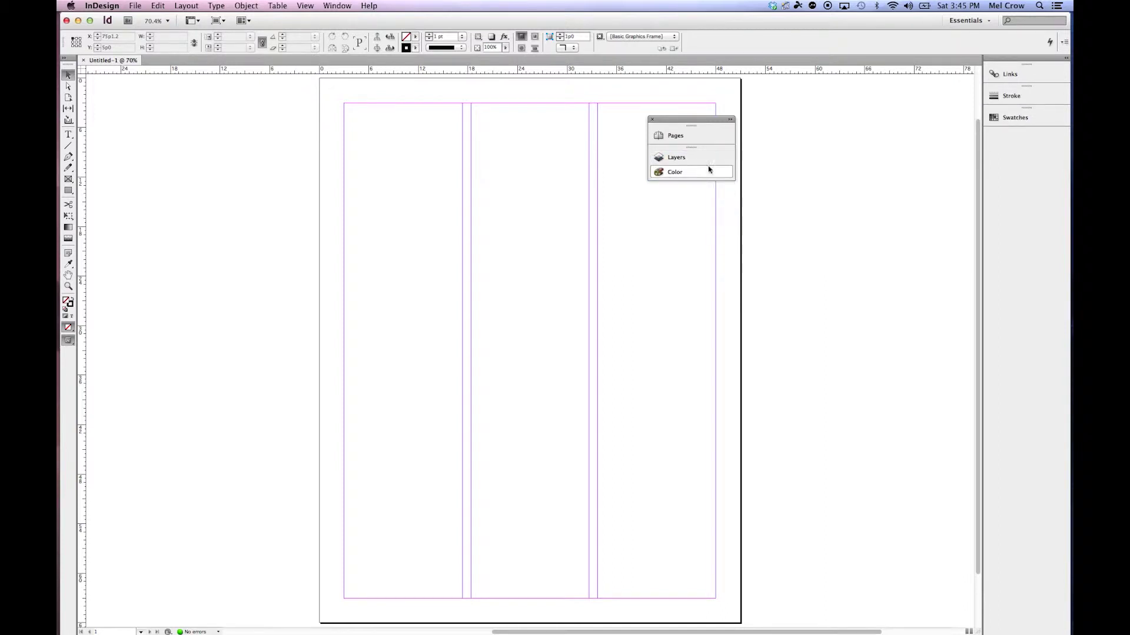
# - Dock the Swatches panel as its own new column
pyautogui.moveTo(1013, 117); pyautogui.dragTo(839, 213)
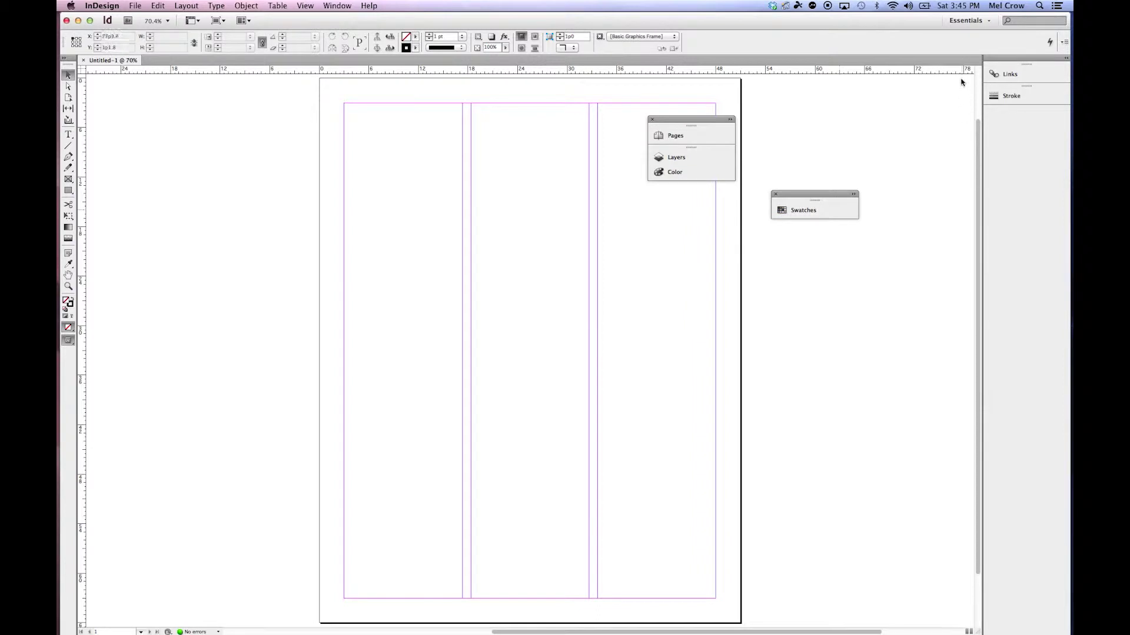
pyautogui.moveTo(840, 196); pyautogui.dragTo(977, 75)
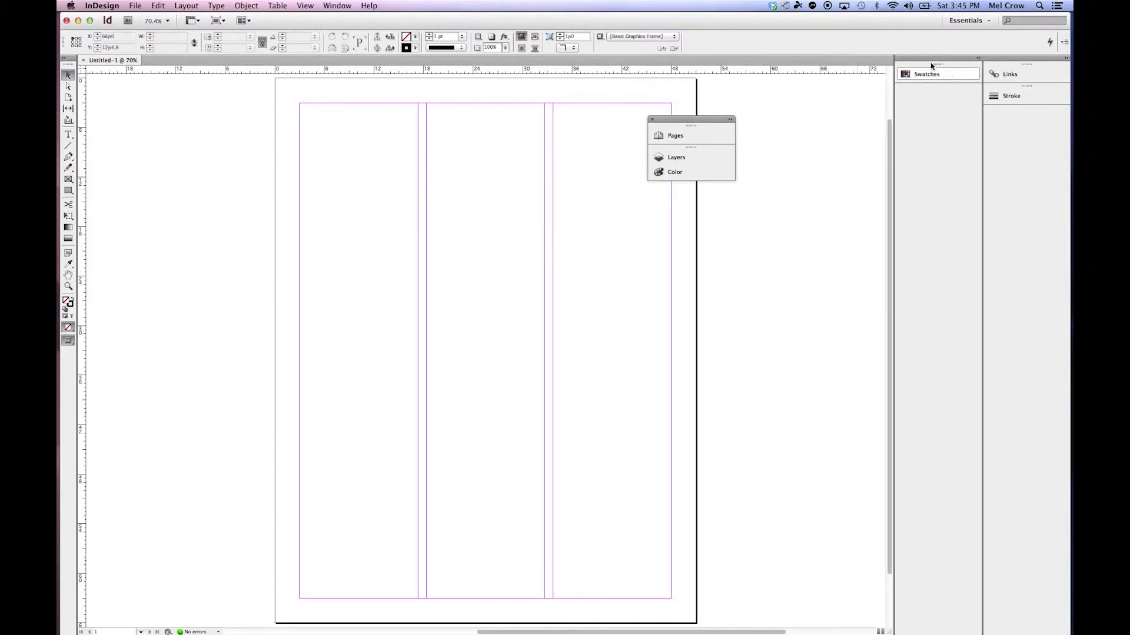
pyautogui.click(339, 6)
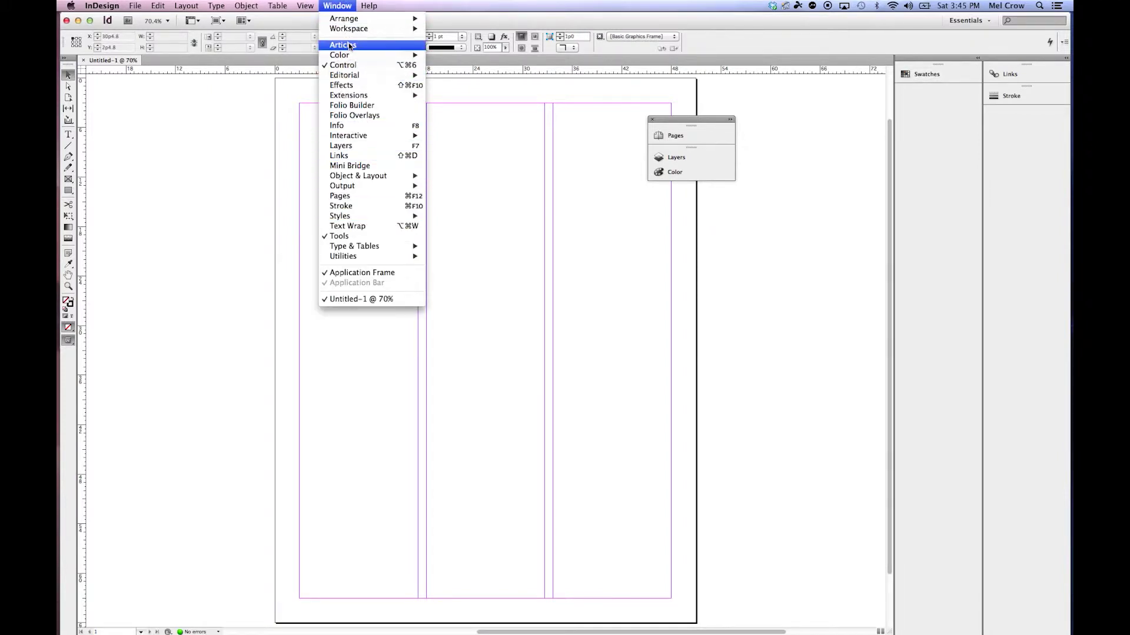
# - Open the Effects panel, reposition and widen it, and toggle it between collapsed and expanded
pyautogui.click(362, 88)
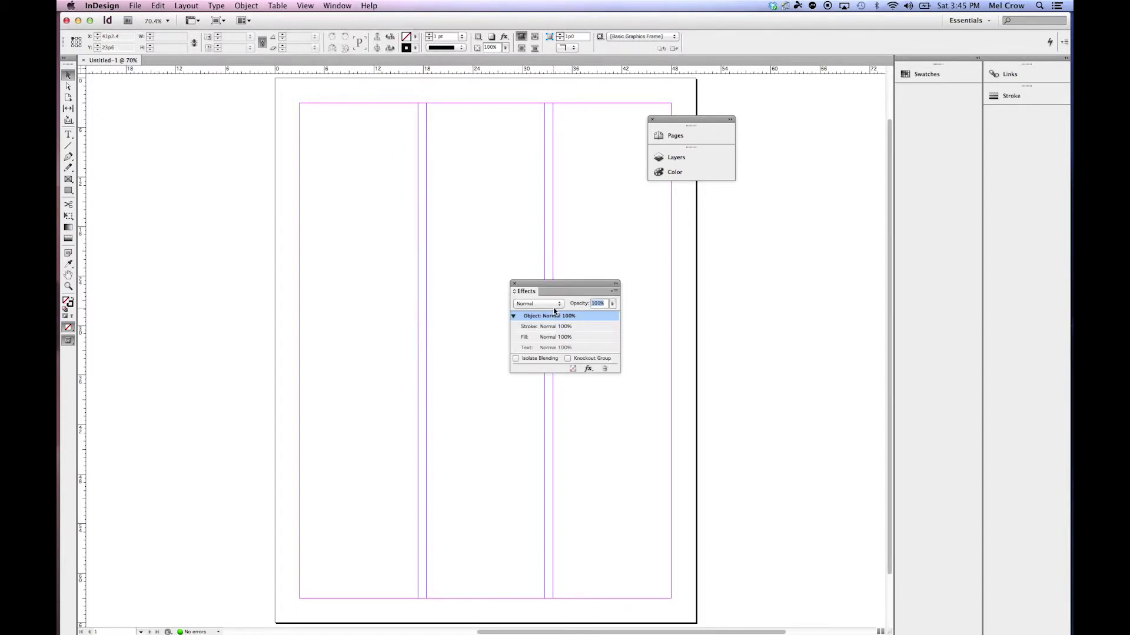
pyautogui.moveTo(528, 291); pyautogui.dragTo(489, 229)
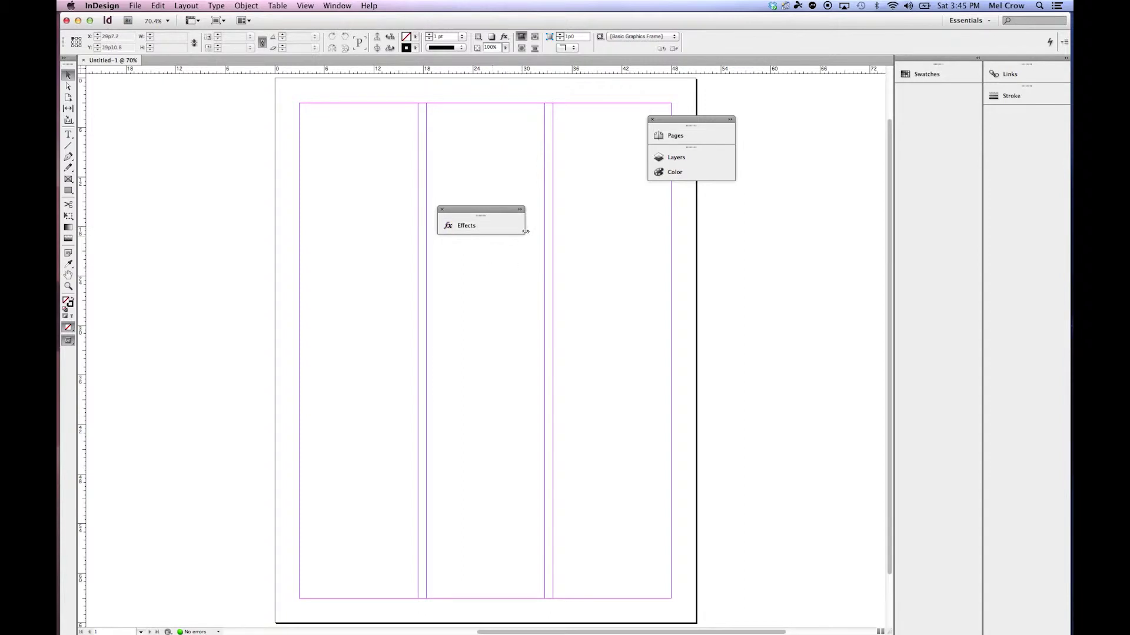
pyautogui.moveTo(523, 234); pyautogui.dragTo(556, 234)
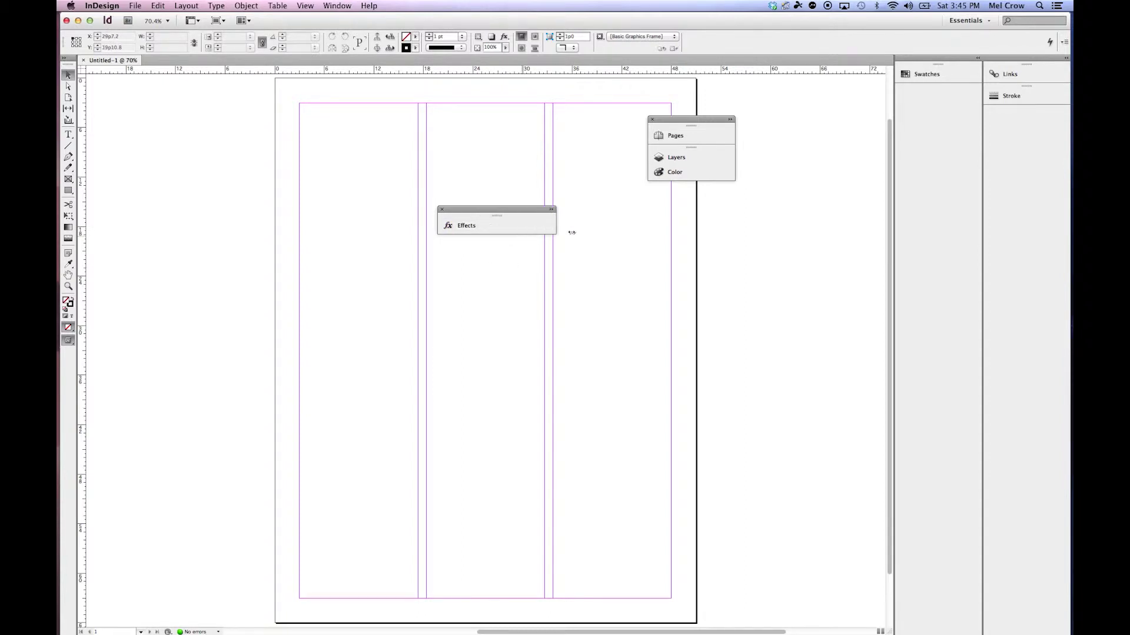
pyautogui.click(552, 210)
pyautogui.click(544, 210)
pyautogui.click(543, 210)
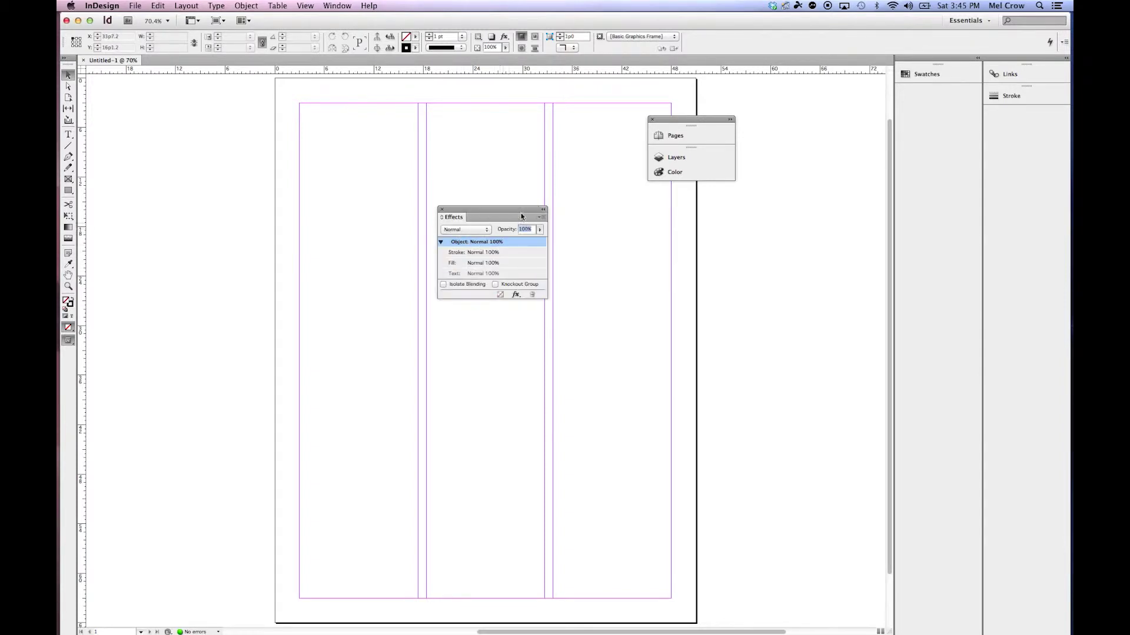
pyautogui.click(544, 210)
pyautogui.click(544, 210)
# - Open and close the Effects flyout menu, then expand the Pages–Layers–Color group
pyautogui.click(543, 218)
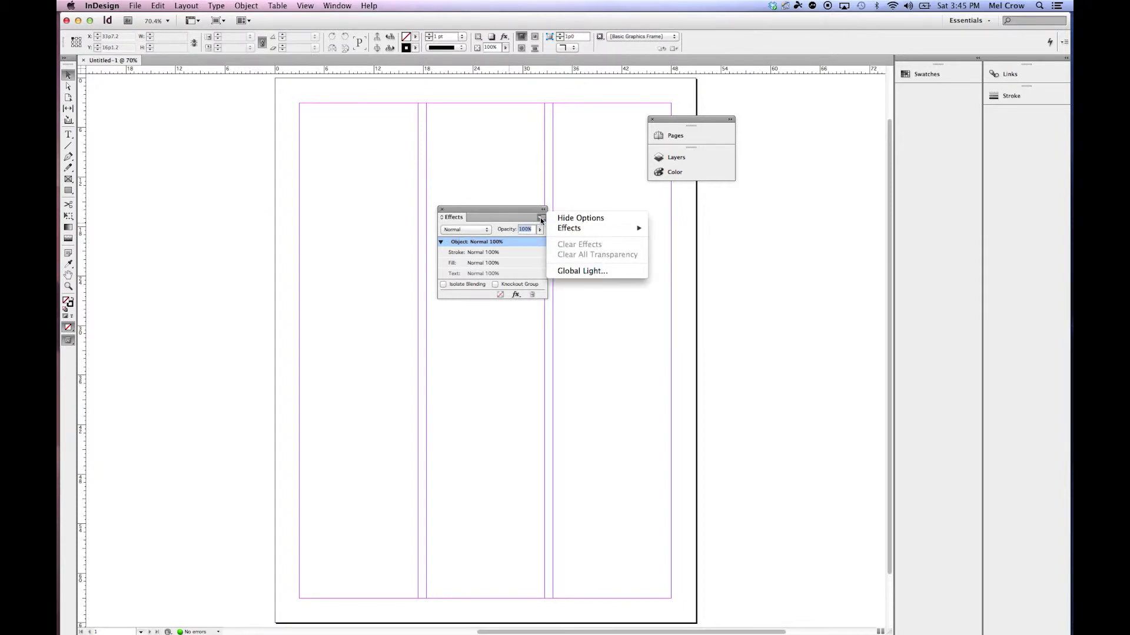
pyautogui.click(714, 136)
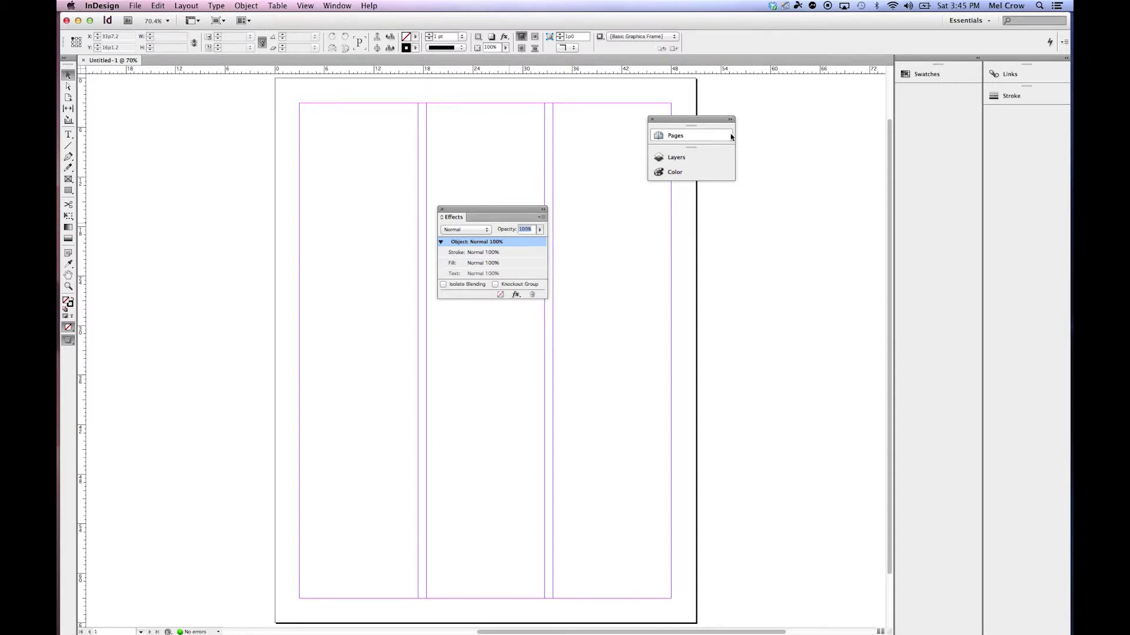
pyautogui.click(755, 131)
pyautogui.click(851, 173)
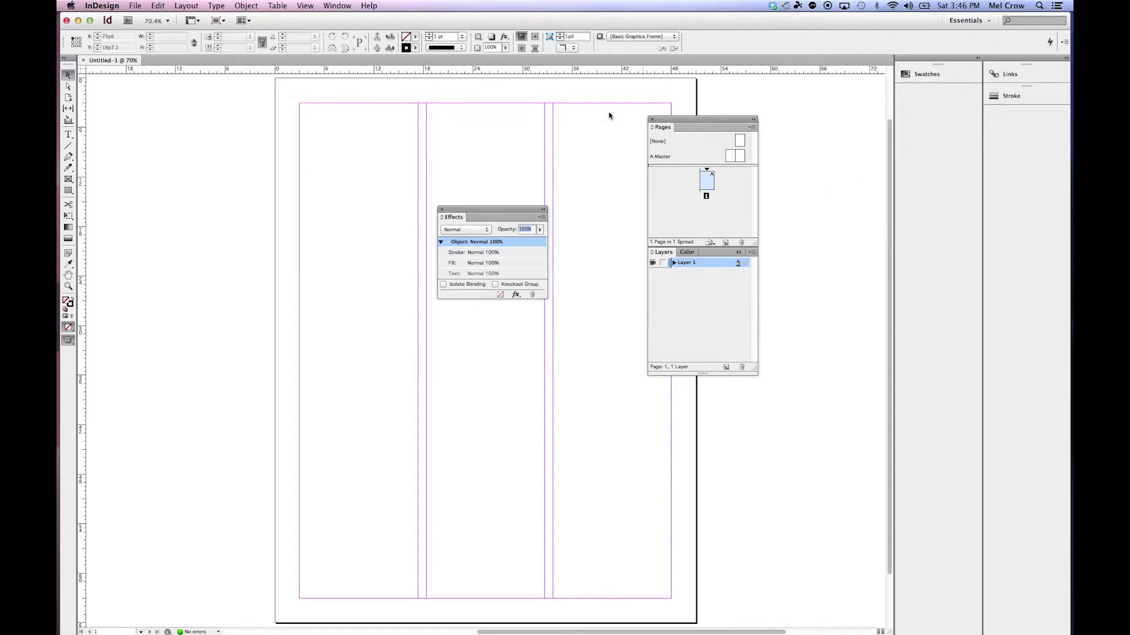
# - Reset the Essentials workspace to its defaults
pyautogui.click(337, 5)
pyautogui.moveTo(336, 30)
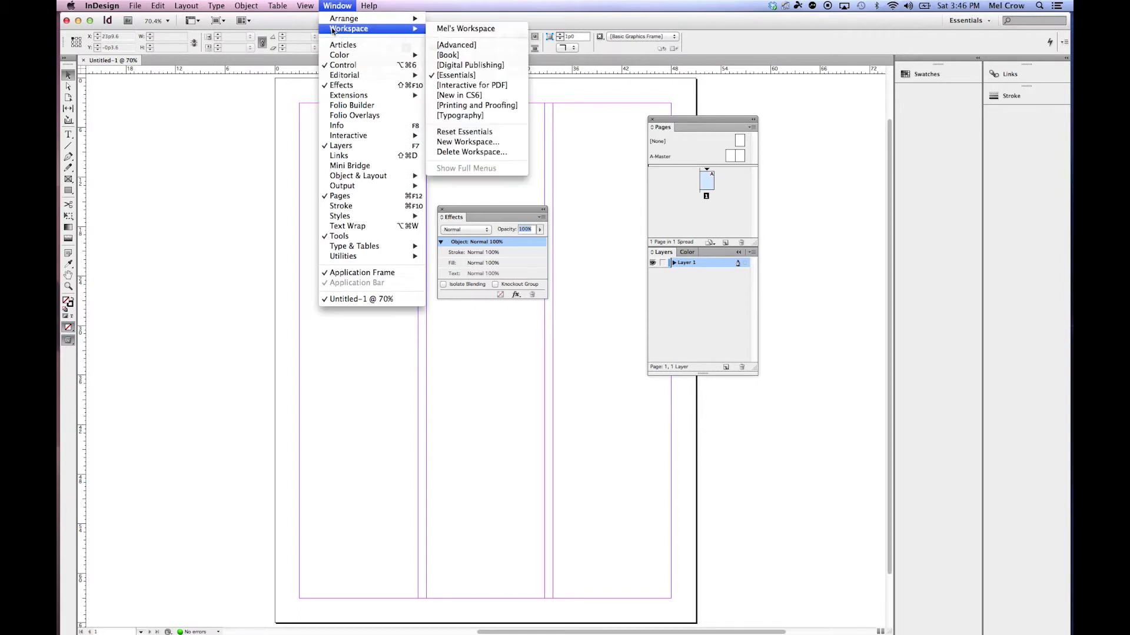
pyautogui.click(464, 132)
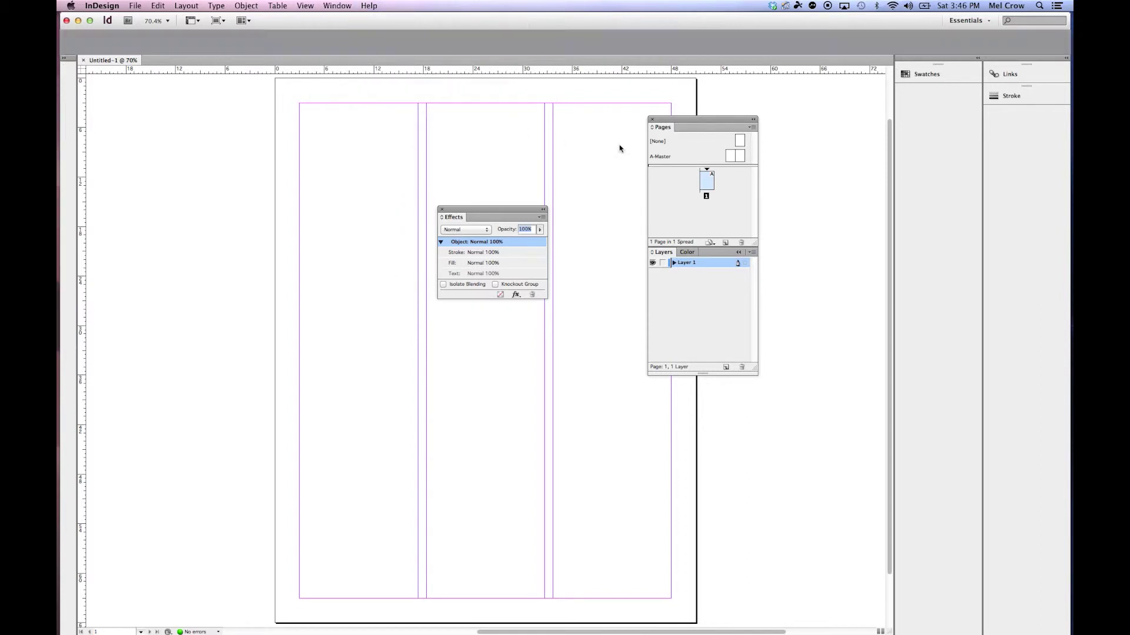
pyautogui.click(336, 5)
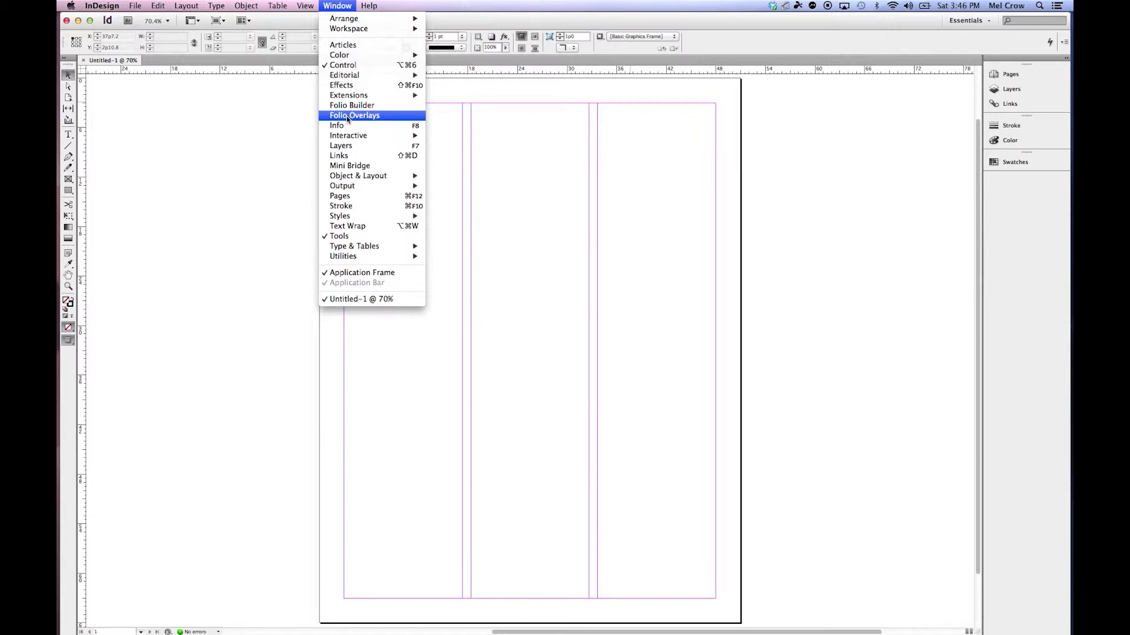
pyautogui.click(1008, 104)
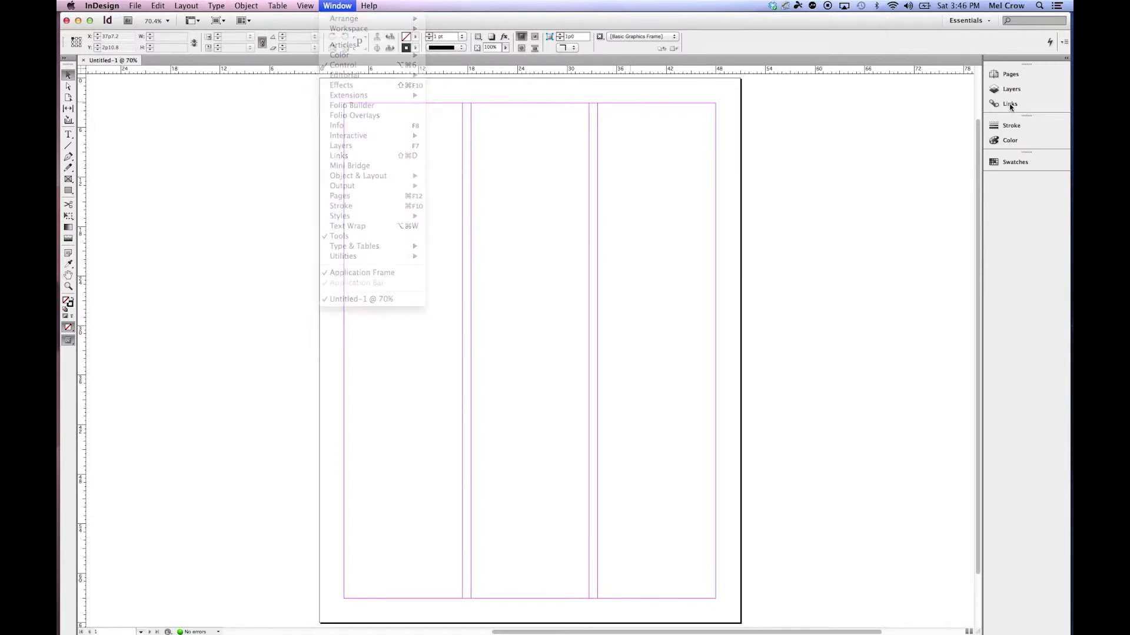
# - Close Links, group Swatches with Stroke and Color, and give Layers its own dock group
pyautogui.moveTo(1015, 105); pyautogui.dragTo(608, 184)
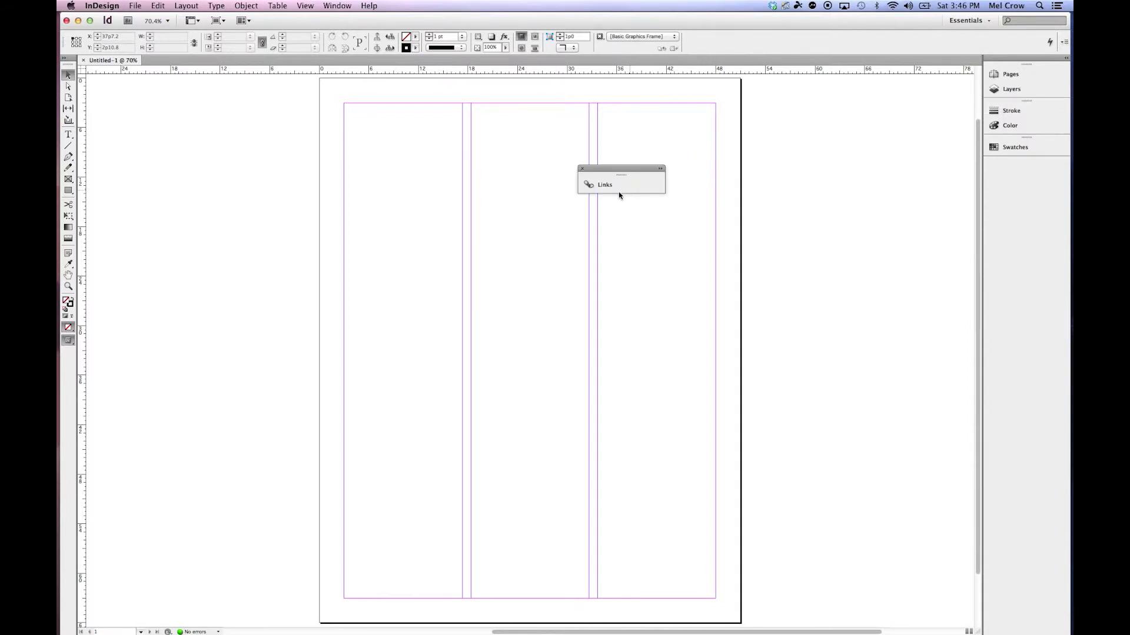
pyautogui.click(581, 169)
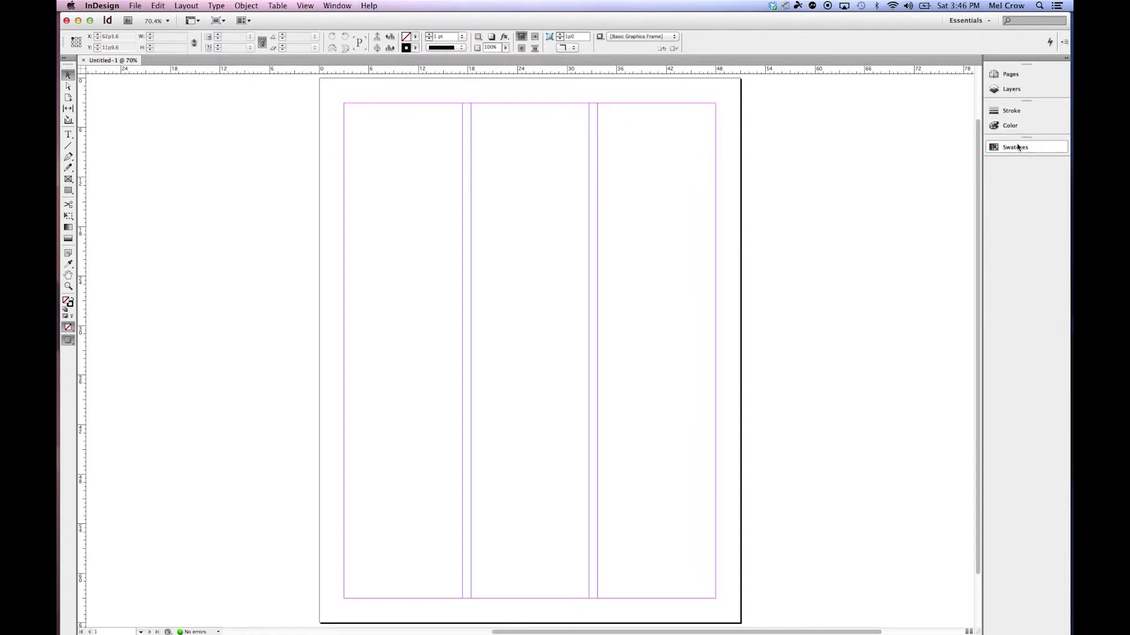
pyautogui.moveTo(1020, 149); pyautogui.dragTo(1020, 129)
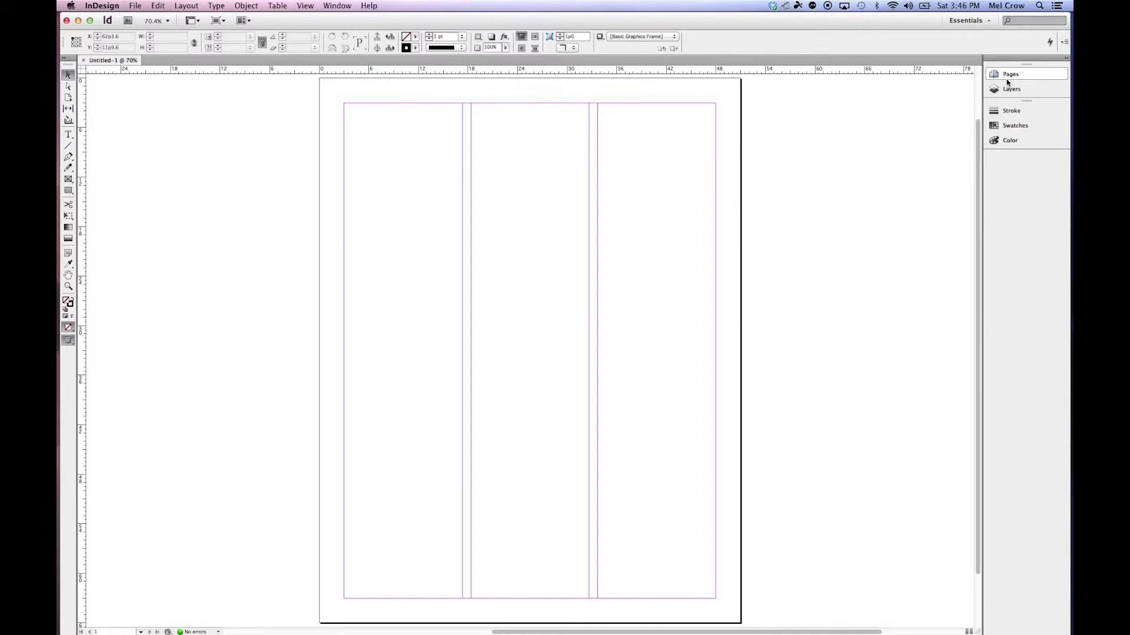
pyautogui.moveTo(1015, 91); pyautogui.dragTo(1017, 165)
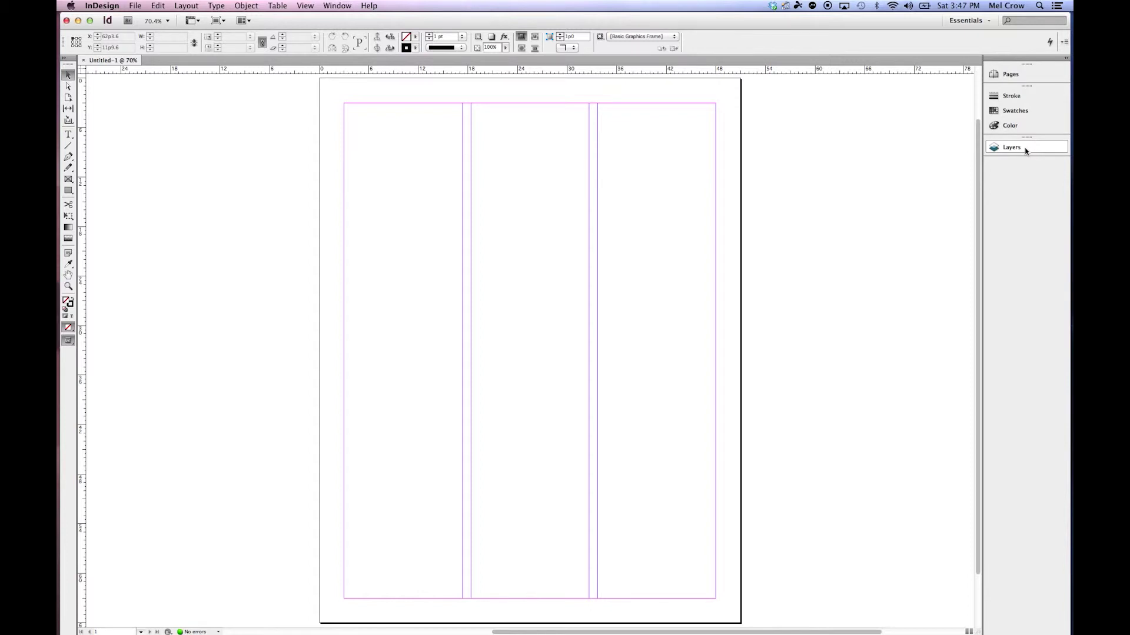
pyautogui.click(337, 5)
pyautogui.moveTo(406, 176)
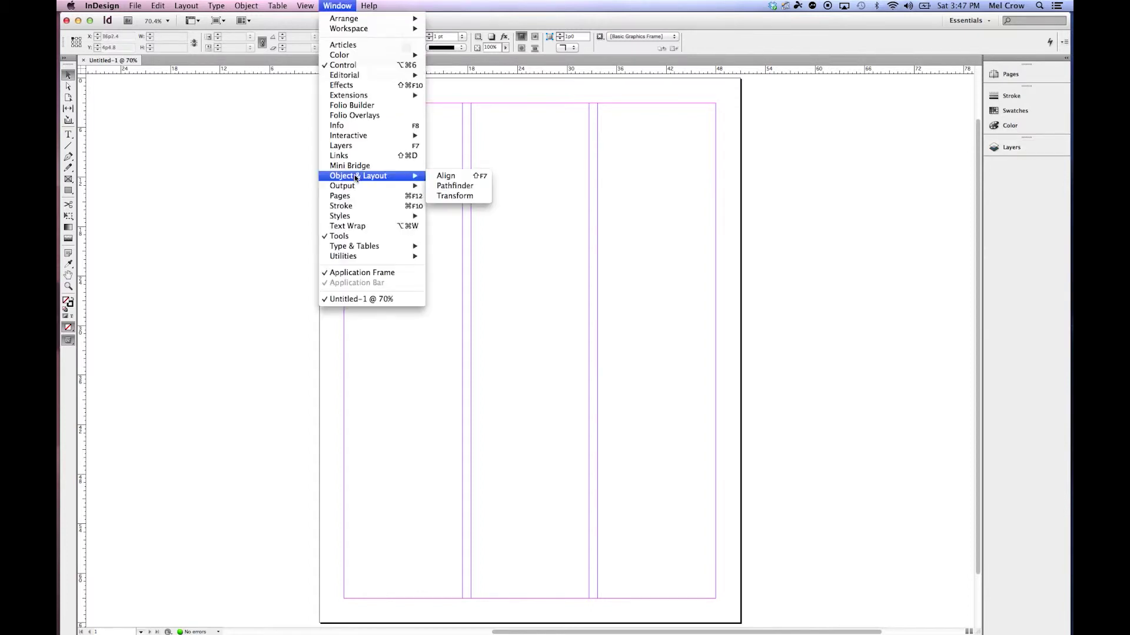
# - Dock Align and Pathfinder together in the right dock, Pathfinder above Align
pyautogui.click(446, 176)
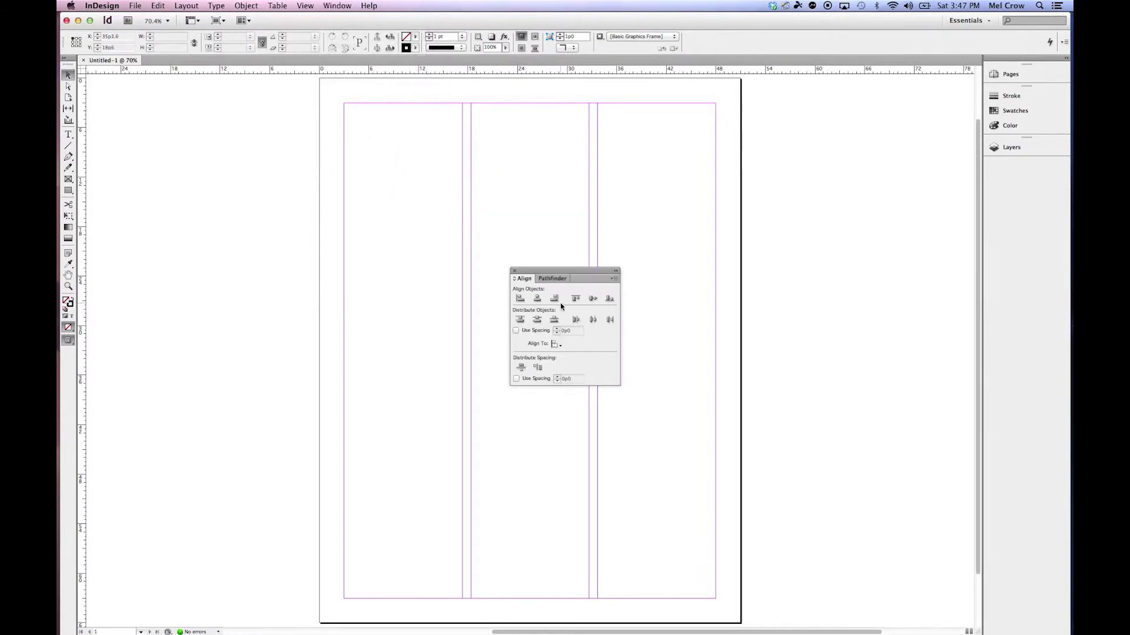
pyautogui.moveTo(527, 283); pyautogui.dragTo(1005, 143)
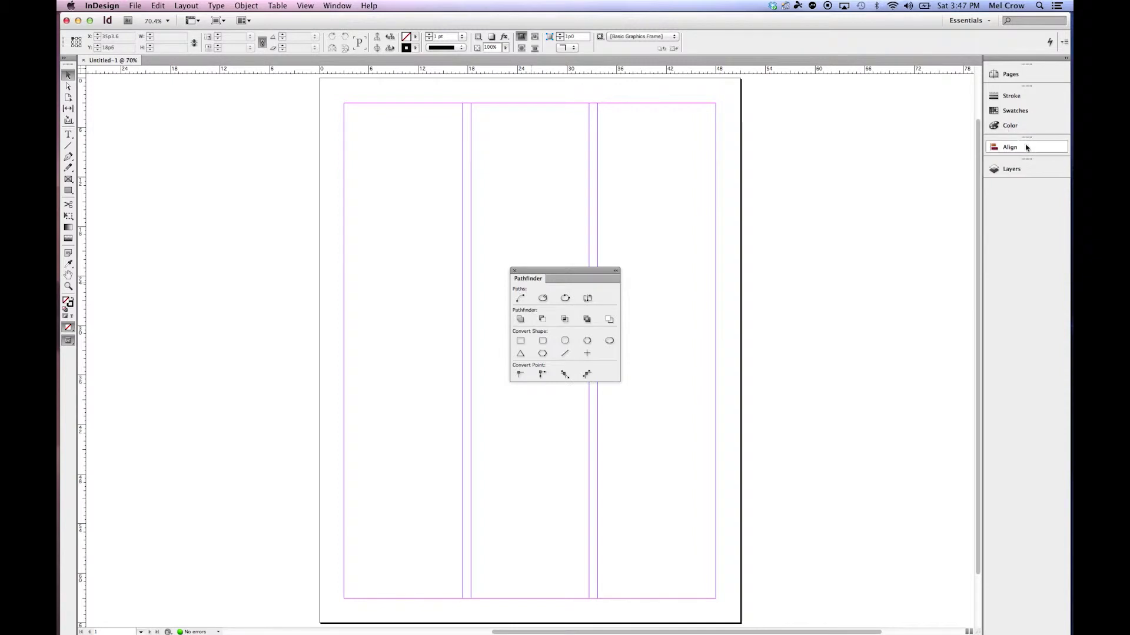
pyautogui.moveTo(535, 279); pyautogui.dragTo(1010, 147)
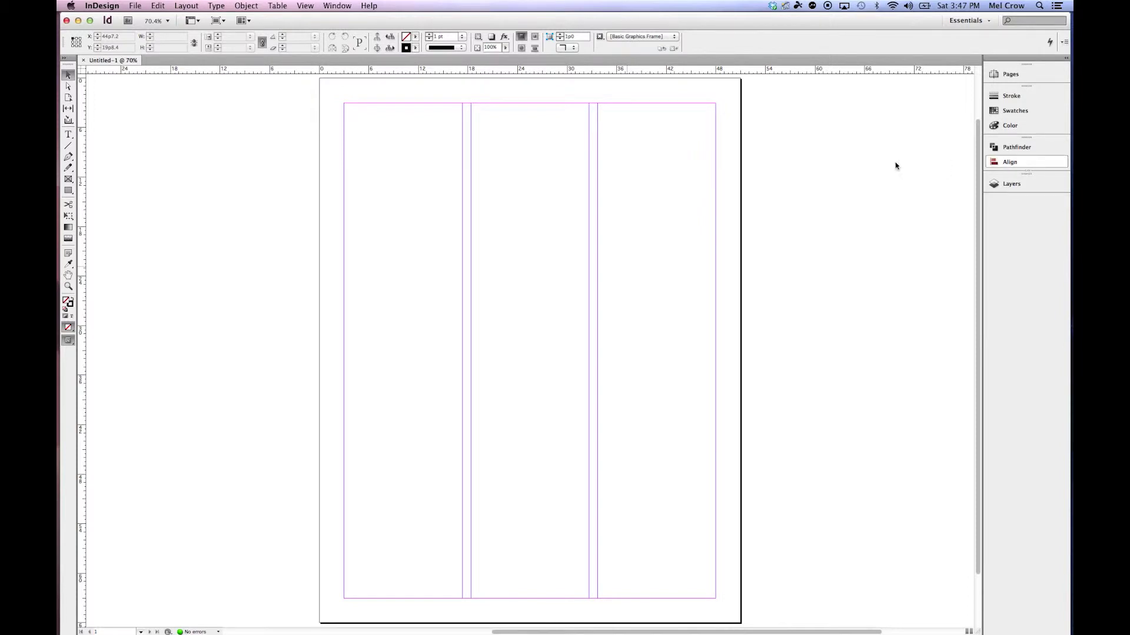
# - Dock Character Styles and Paragraph Styles as a group, Paragraph Styles on top
pyautogui.click(337, 5)
pyautogui.moveTo(352, 217)
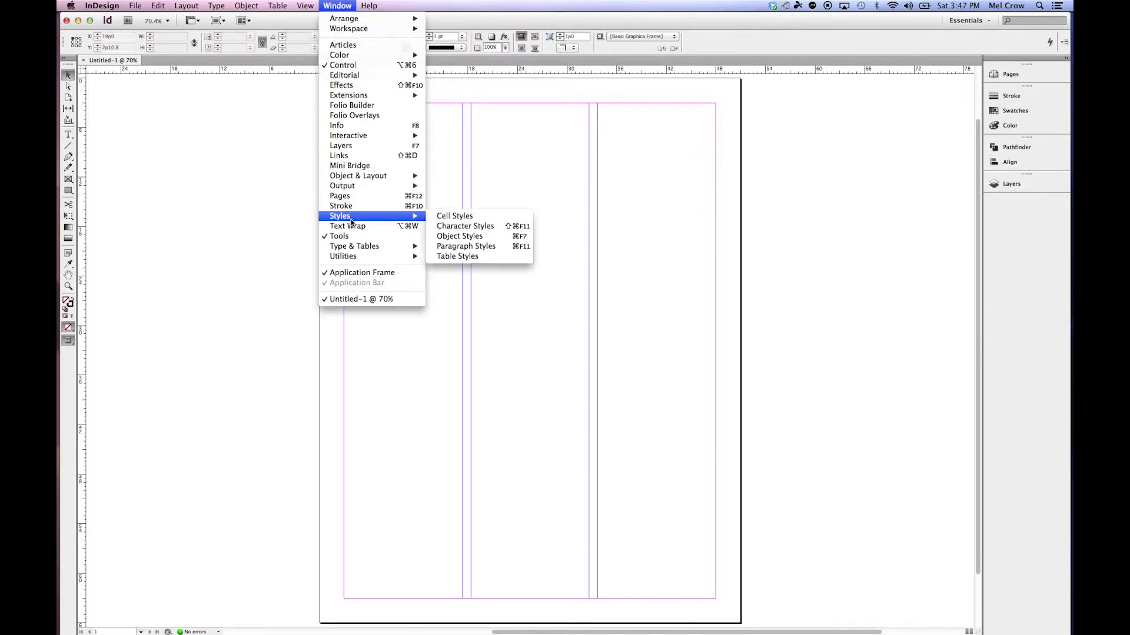
pyautogui.click(468, 227)
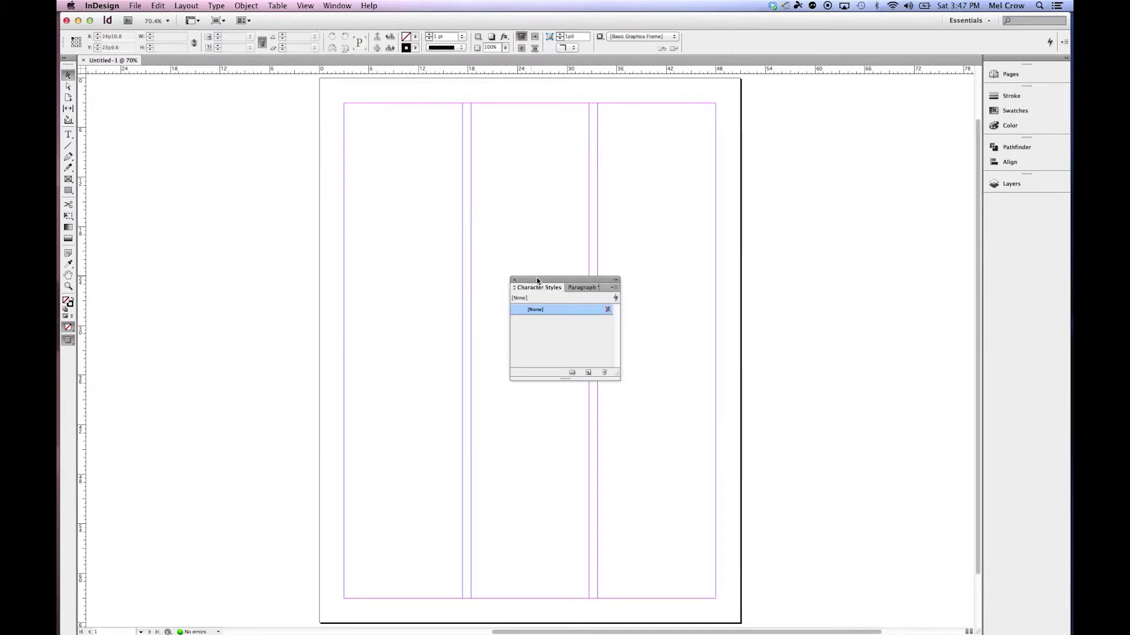
pyautogui.moveTo(547, 291); pyautogui.dragTo(1007, 175)
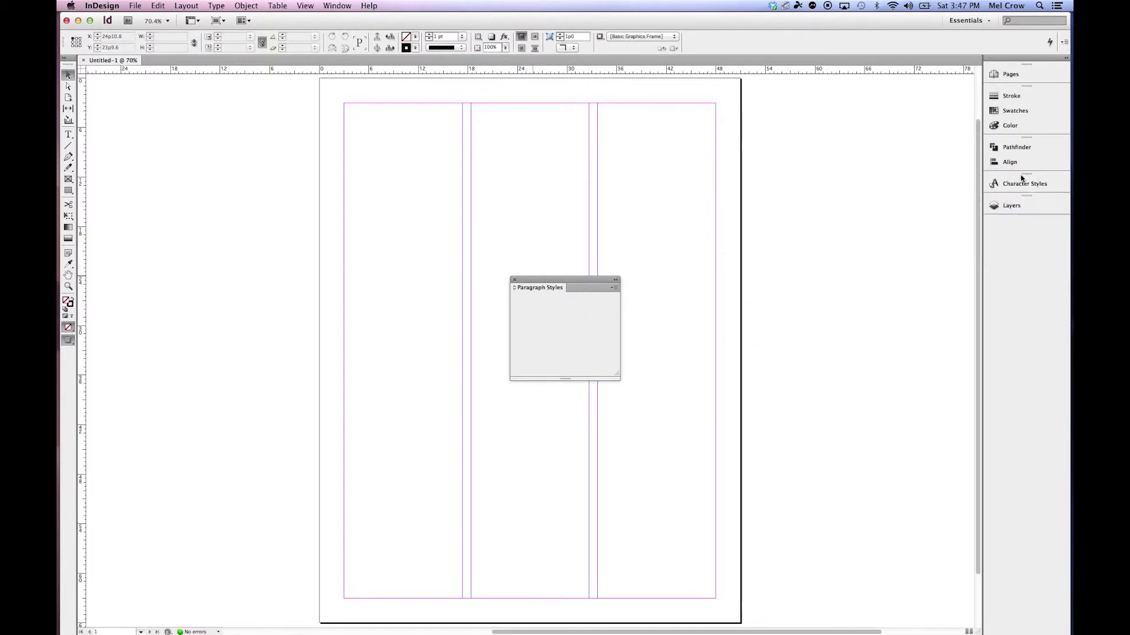
pyautogui.moveTo(536, 290); pyautogui.dragTo(1013, 184)
# - Dock Character and Paragraph as a group below Align, with Paragraph above Character
pyautogui.click(337, 6)
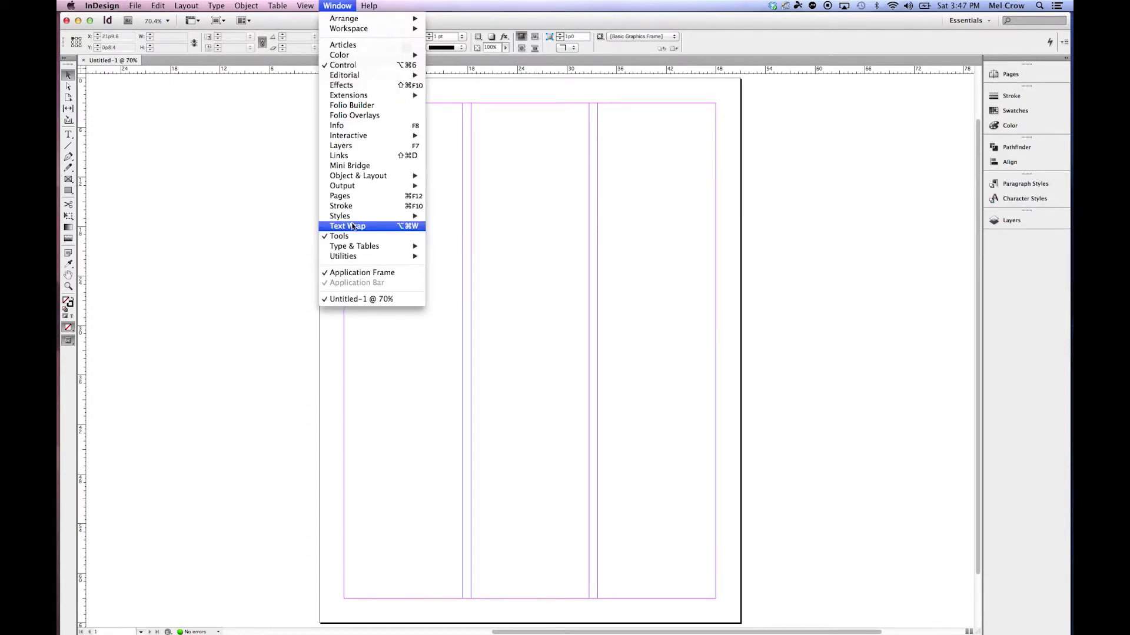
pyautogui.moveTo(358, 247)
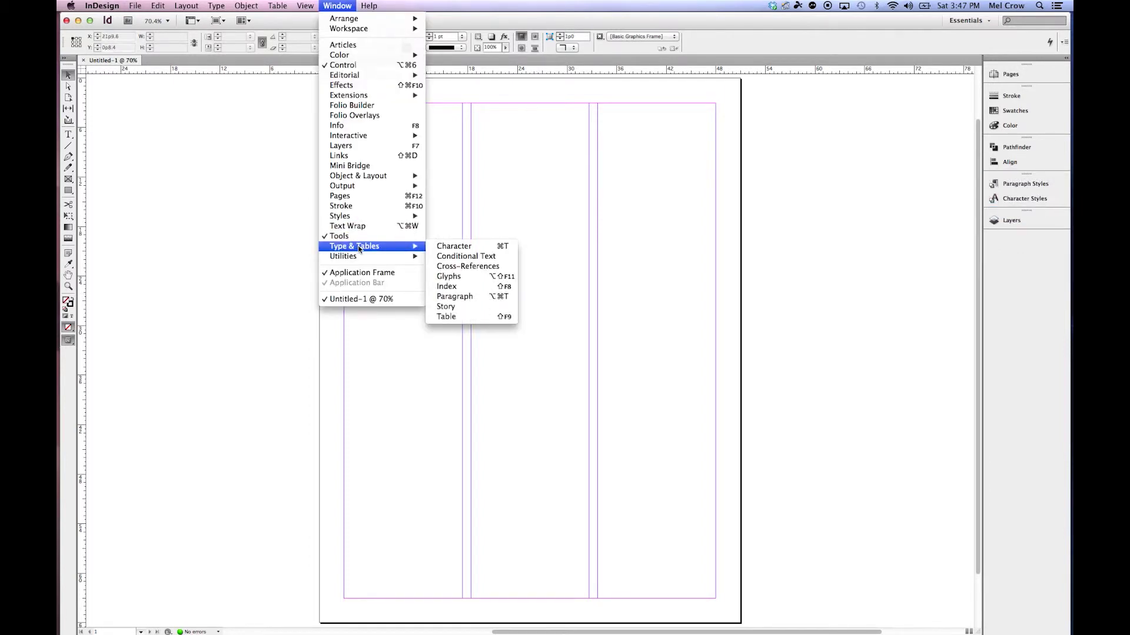
pyautogui.click(460, 246)
pyautogui.moveTo(543, 278); pyautogui.dragTo(1016, 171)
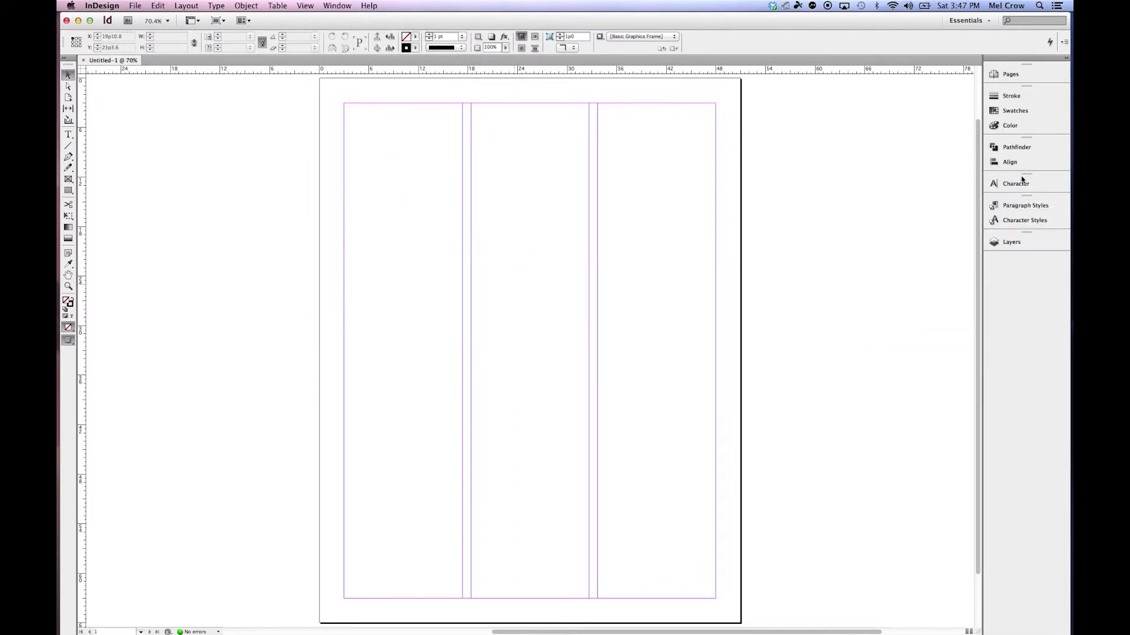
pyautogui.click(343, 6)
pyautogui.moveTo(377, 246)
pyautogui.click(455, 299)
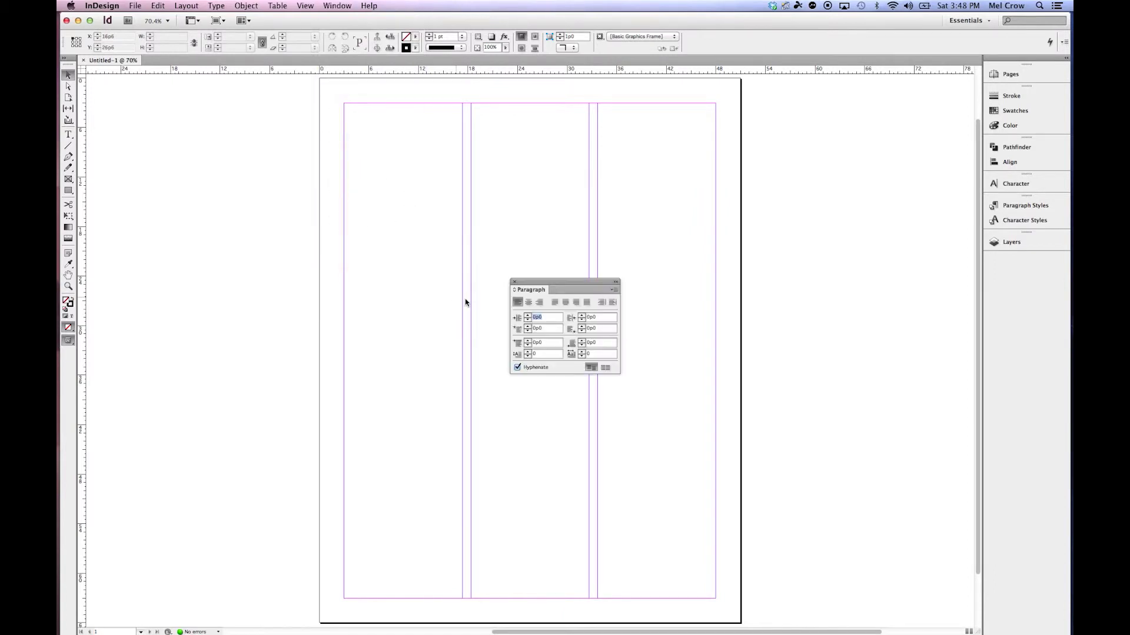
pyautogui.moveTo(538, 290); pyautogui.dragTo(1010, 182)
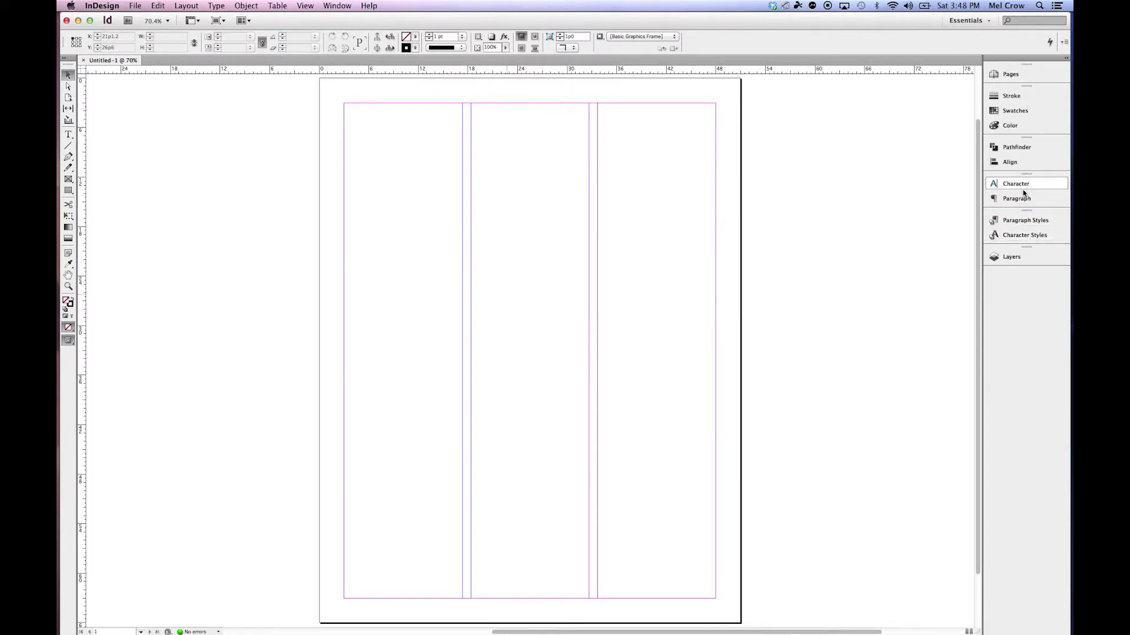
pyautogui.moveTo(1020, 188); pyautogui.dragTo(1021, 185)
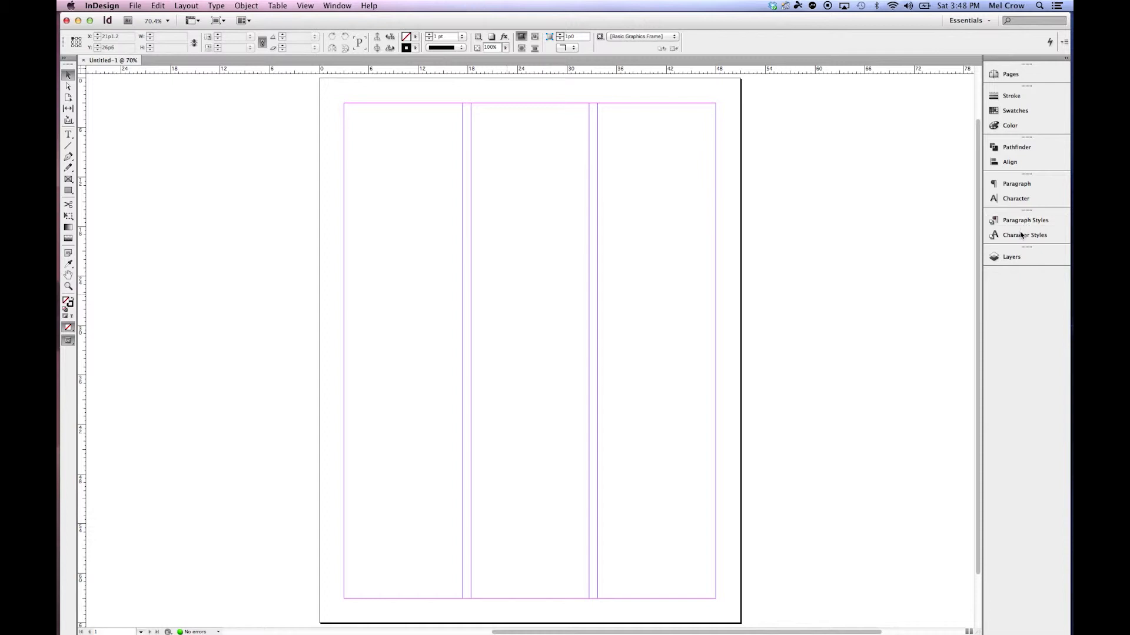
pyautogui.click(337, 5)
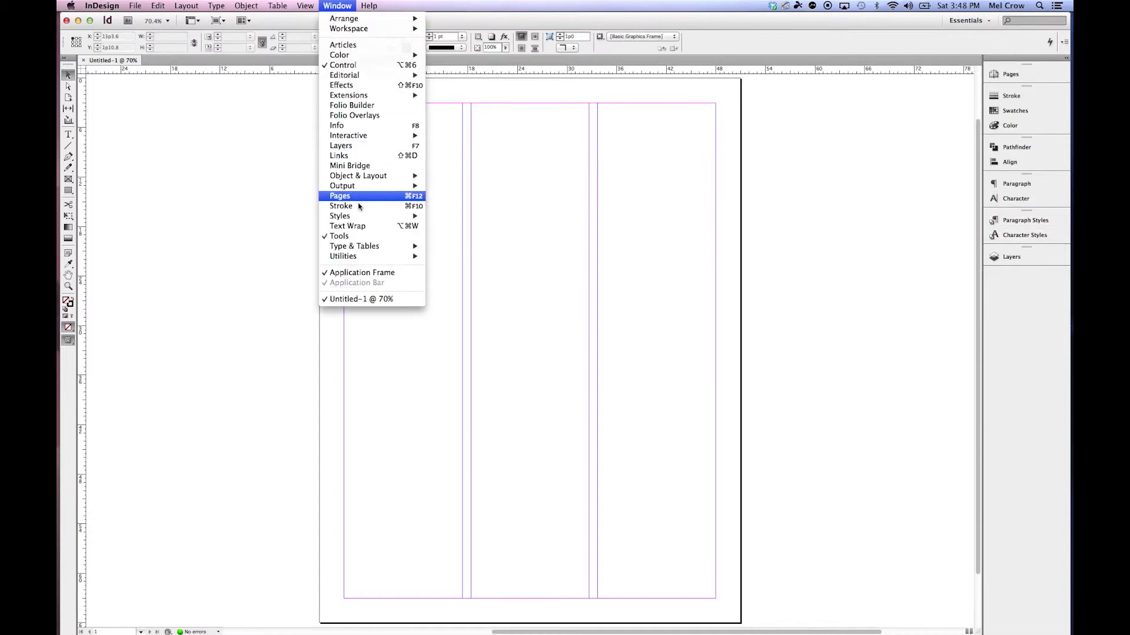
# - Dock the Text Wrap panel below Character
pyautogui.click(353, 227)
pyautogui.moveTo(538, 278); pyautogui.dragTo(1024, 187)
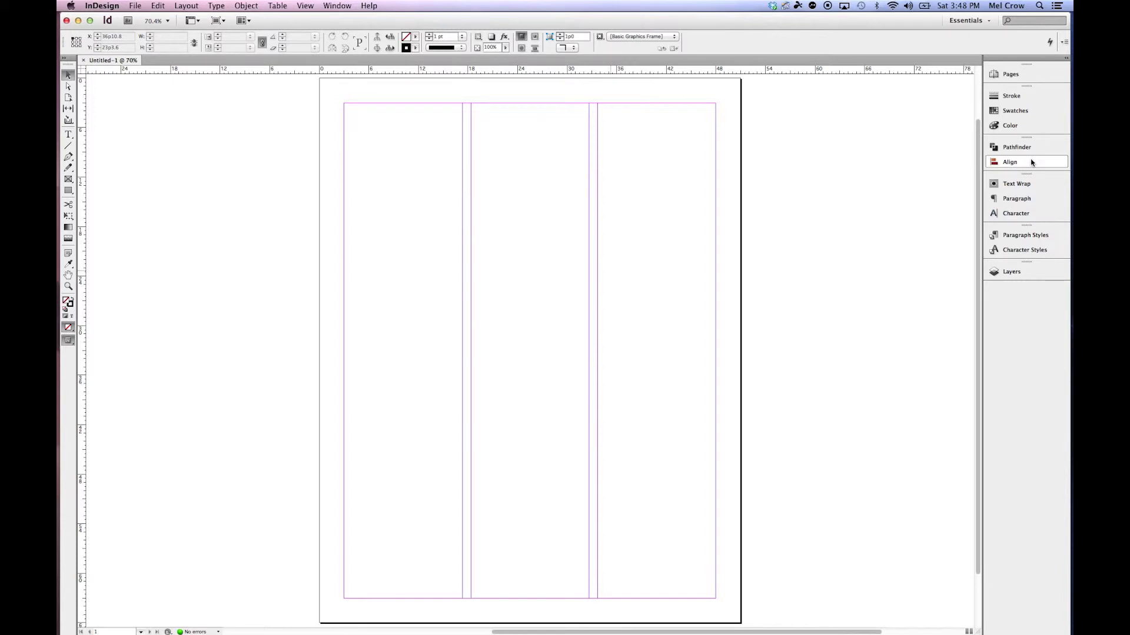
pyautogui.click(337, 6)
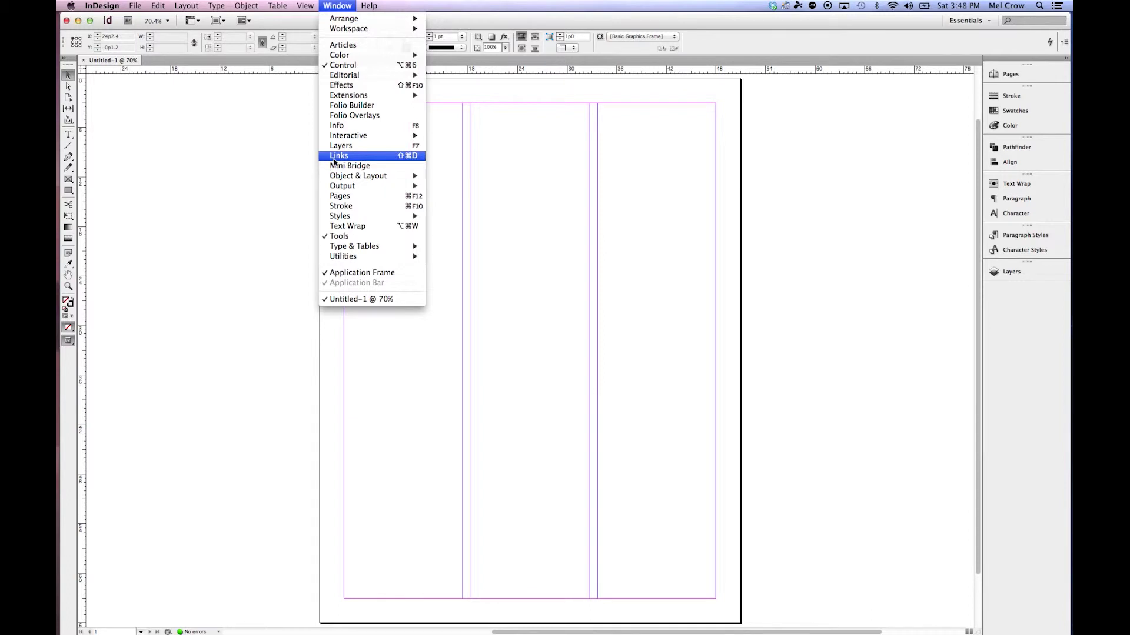
# - Dock Links with the right-side panels, narrow its column, and collapse the dock to icons
pyautogui.click(406, 156)
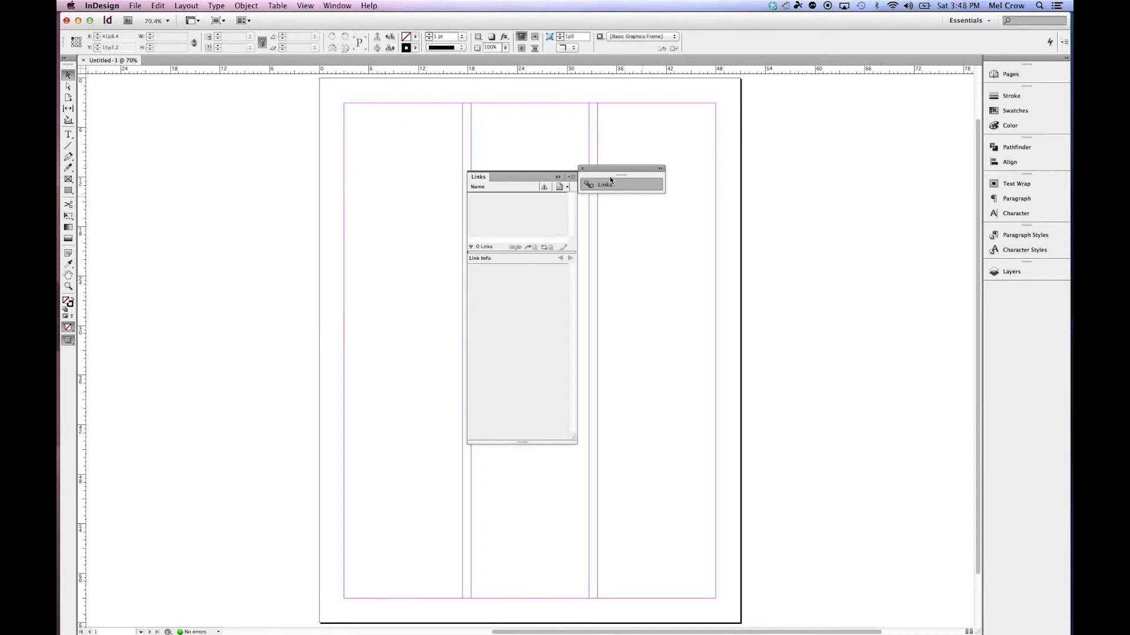
pyautogui.click(628, 173)
pyautogui.moveTo(653, 171); pyautogui.dragTo(973, 84)
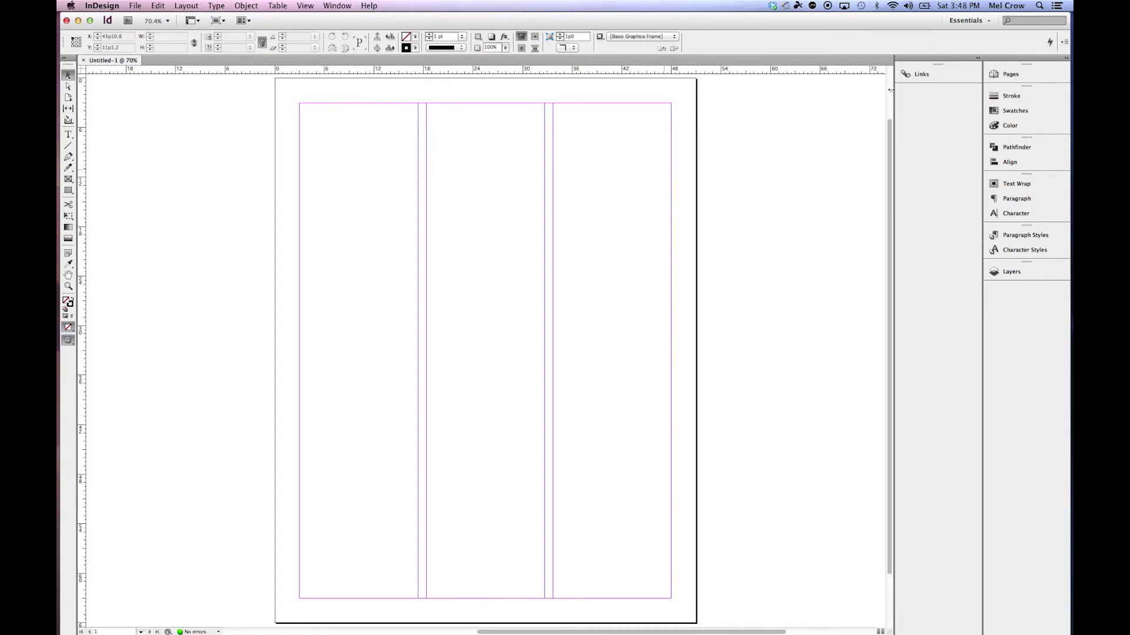
pyautogui.moveTo(898, 92); pyautogui.dragTo(972, 88)
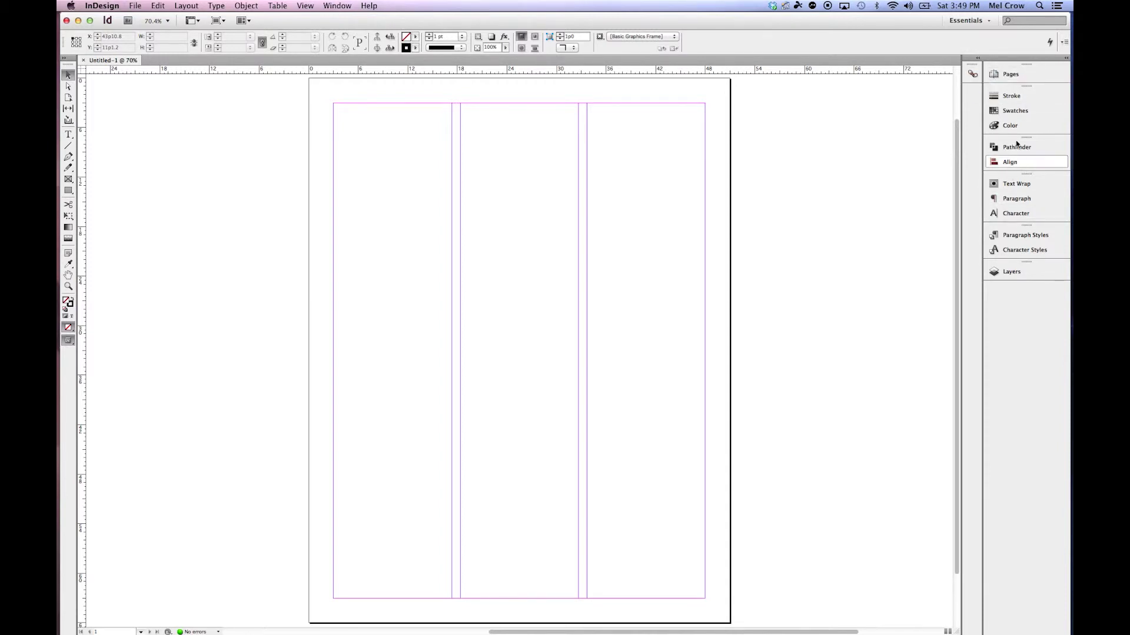
pyautogui.moveTo(986, 141); pyautogui.dragTo(1057, 140)
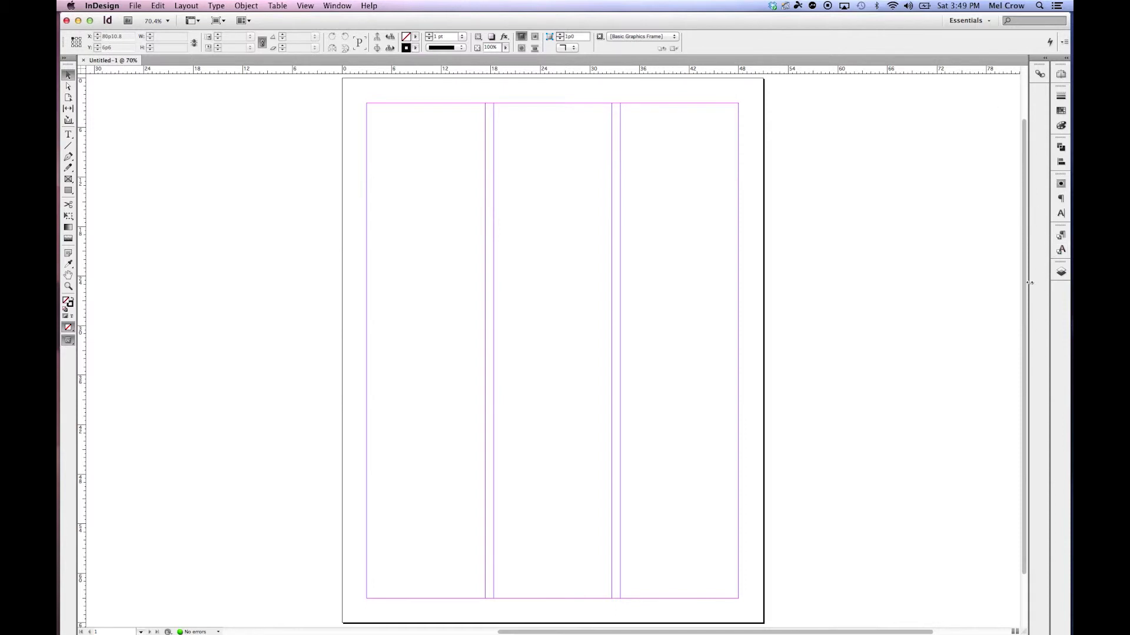
# - Remove Links from the dock, expand and re-collapse the dock, and list workspace presets
pyautogui.moveTo(1040, 74); pyautogui.dragTo(829, 158)
pyautogui.click(835, 144)
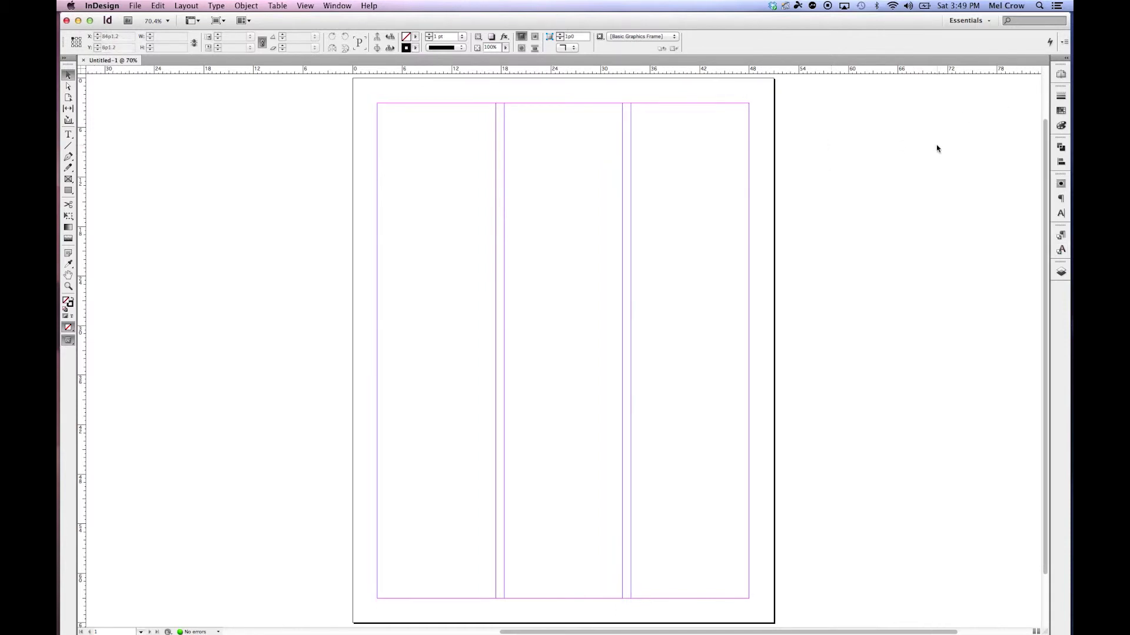
pyautogui.click(1066, 62)
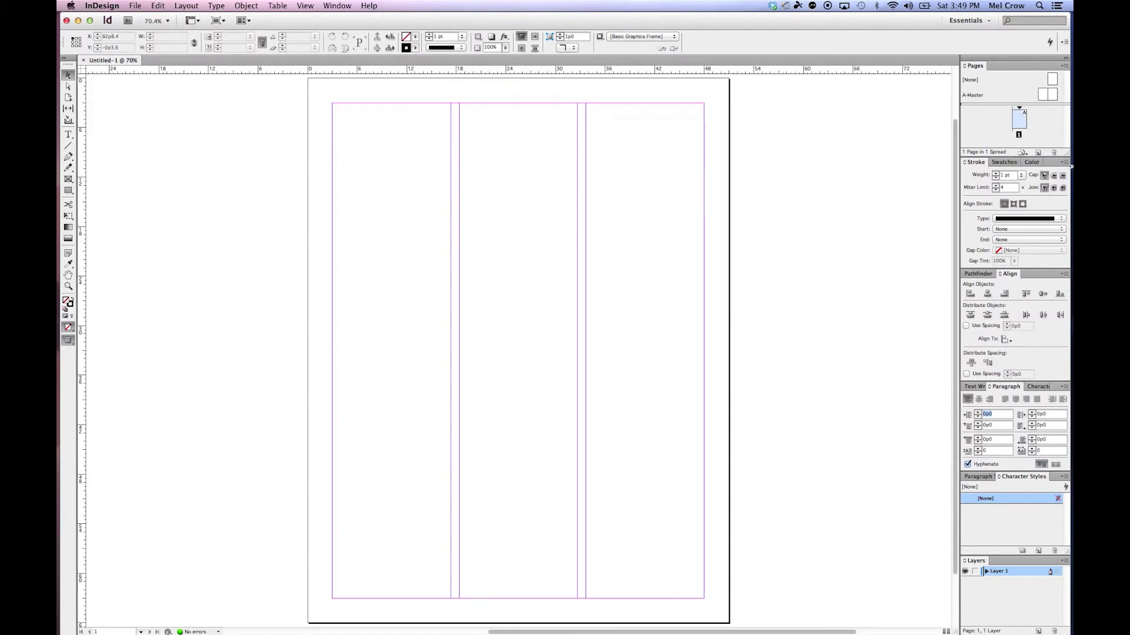
pyautogui.click(1066, 163)
pyautogui.click(1045, 140)
pyautogui.click(1065, 58)
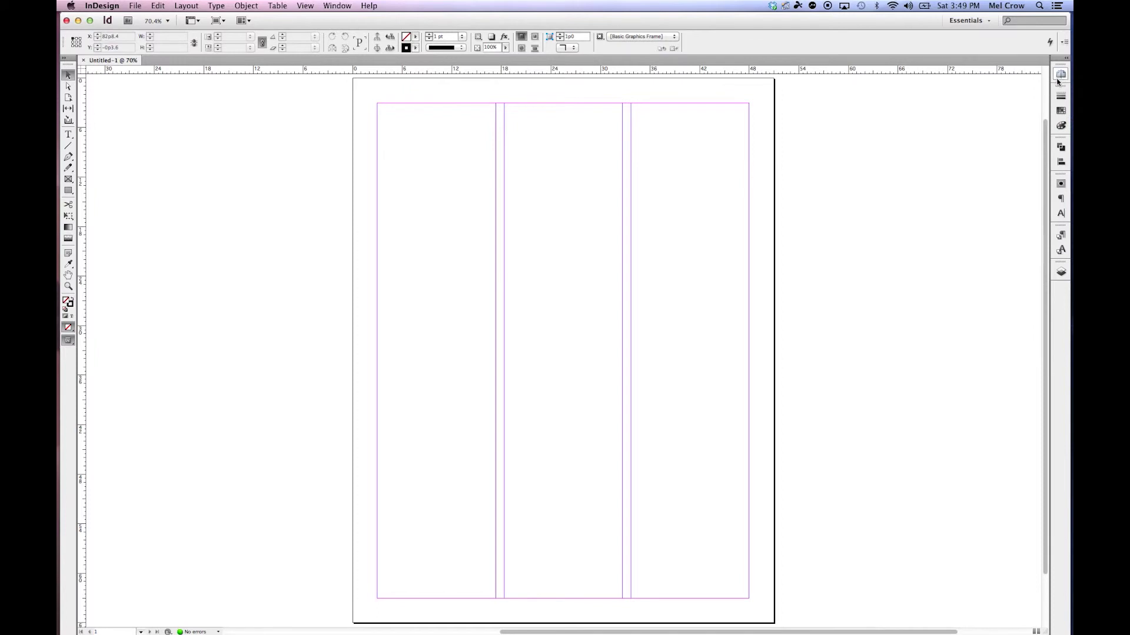
pyautogui.click(968, 20)
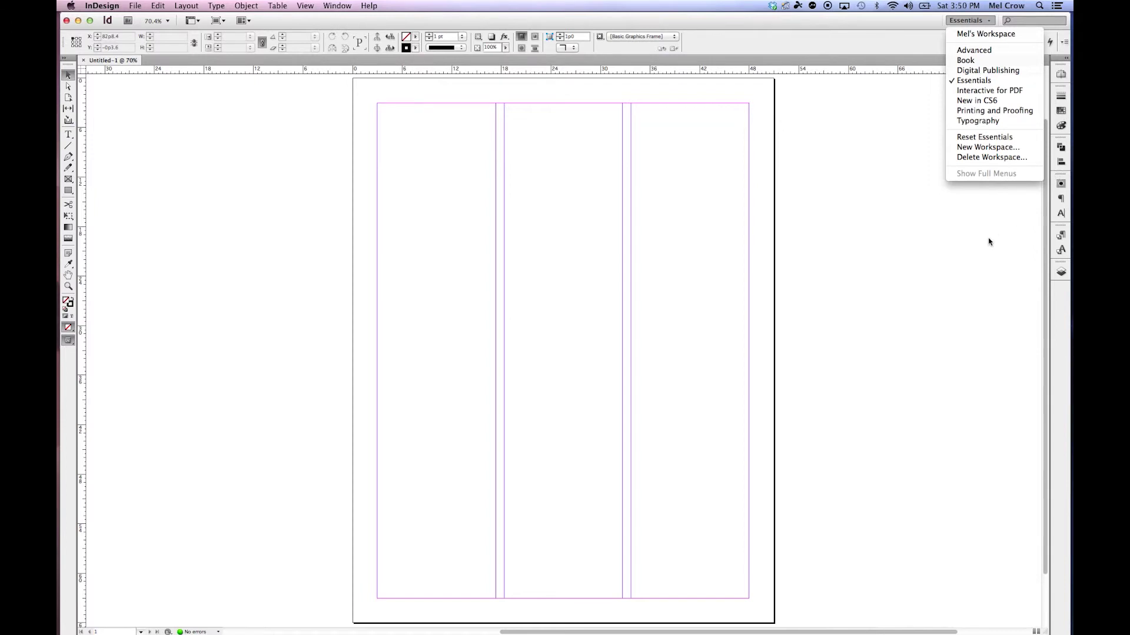
# - Save the current panel layout as a new workspace named 'Temp'
pyautogui.click(926, 287)
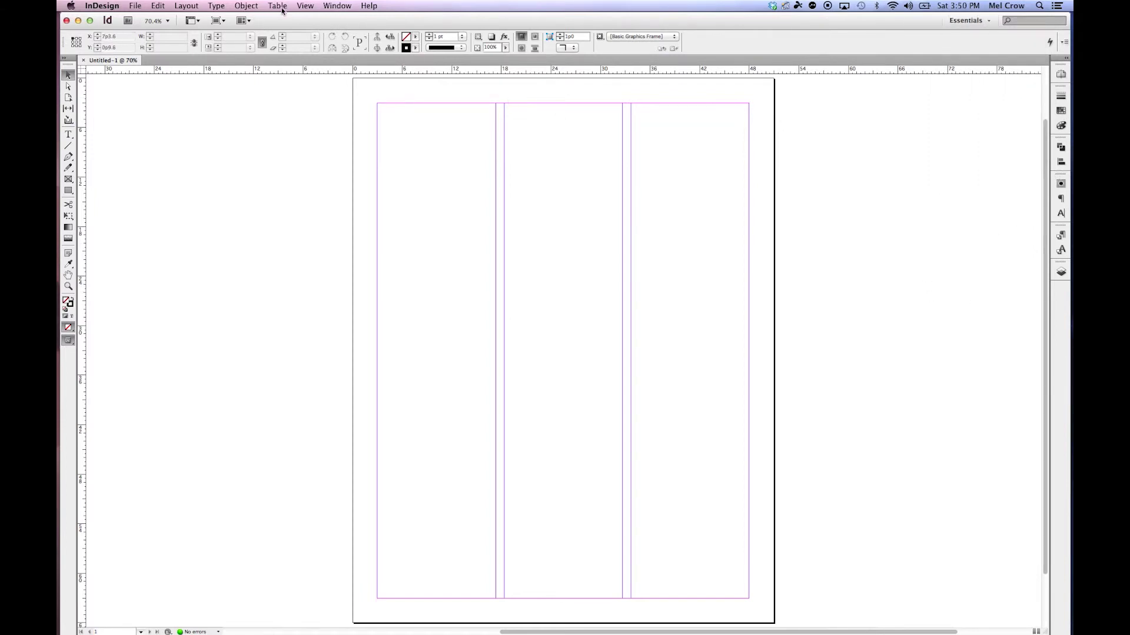
pyautogui.click(330, 6)
pyautogui.moveTo(338, 28)
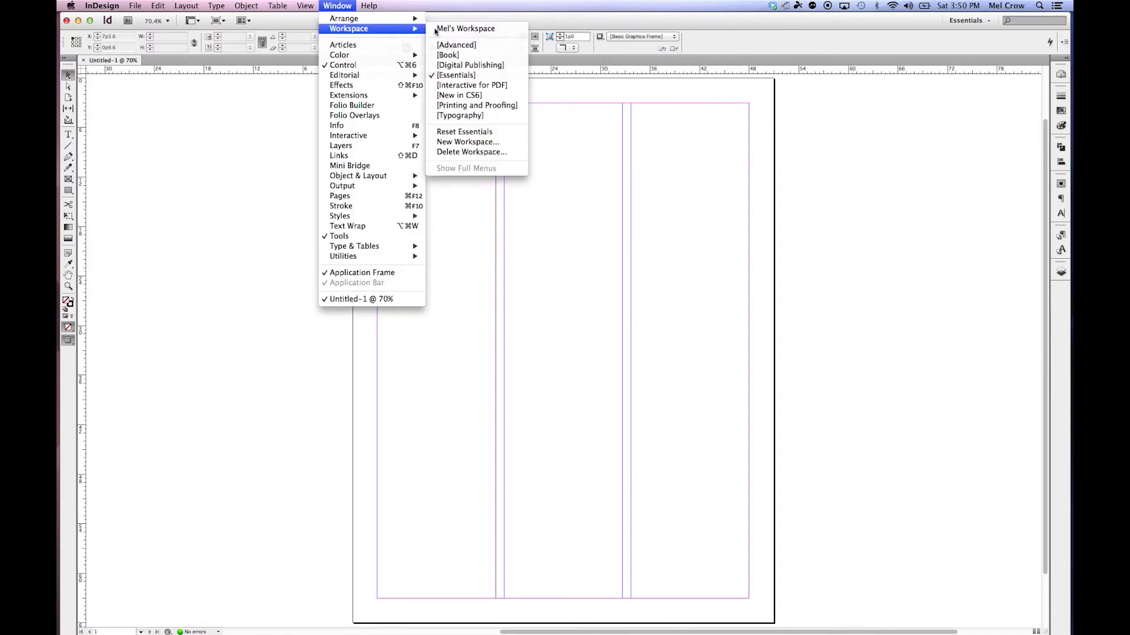
pyautogui.click(472, 144)
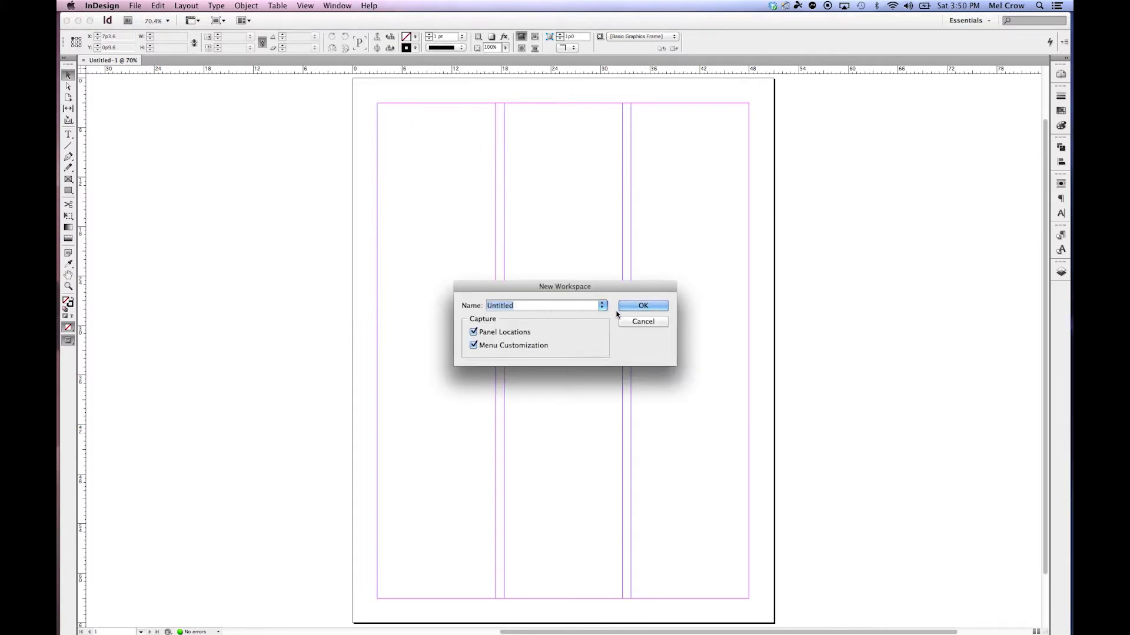
pyautogui.write('Temp')
pyautogui.click(641, 305)
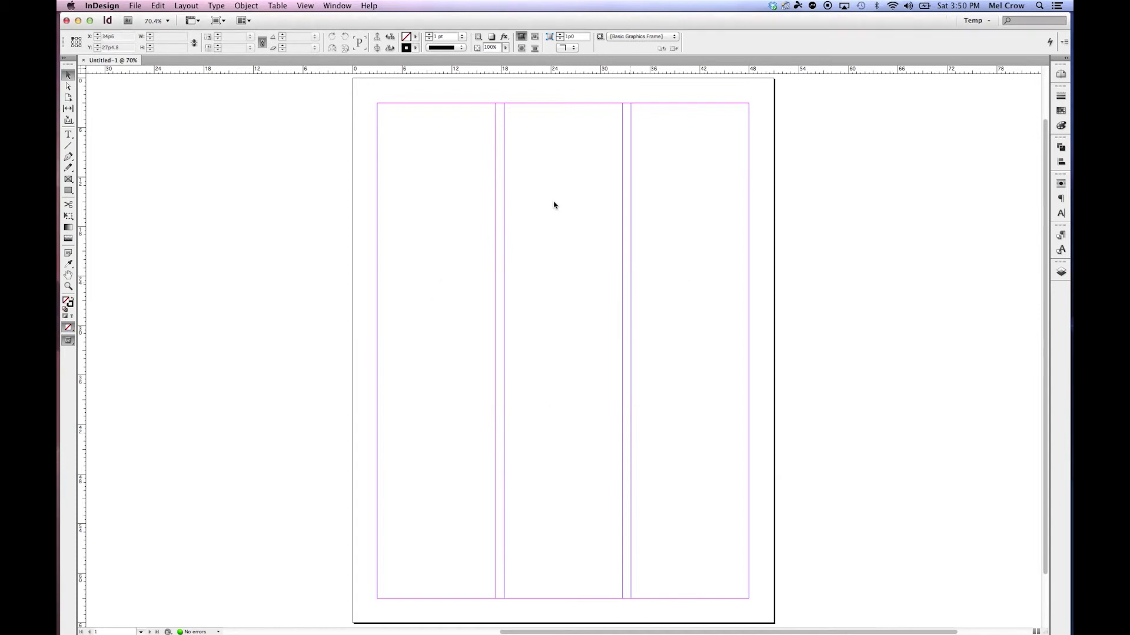
# - Switch briefly to the custom saved workspace, then back to the Temp workspace
pyautogui.click(332, 7)
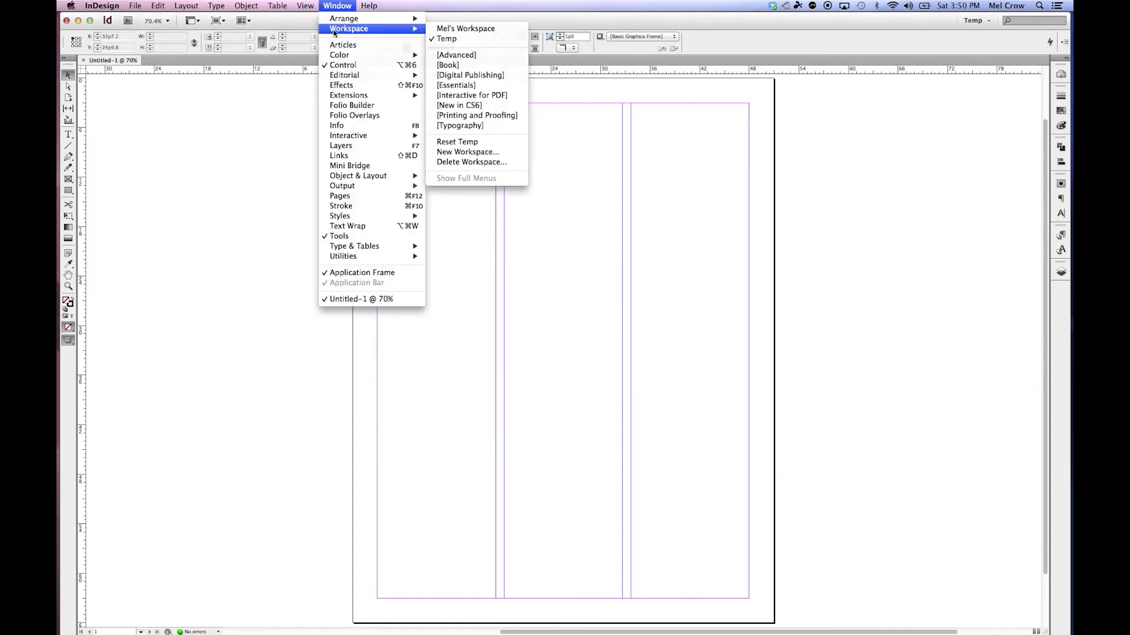
pyautogui.click(459, 29)
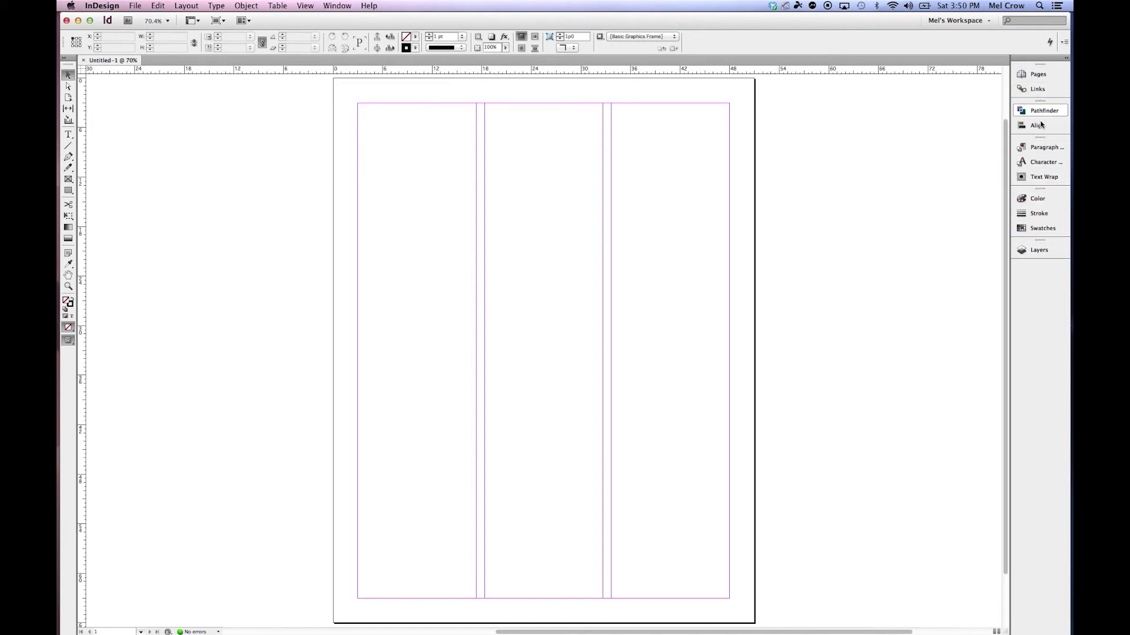
pyautogui.click(339, 6)
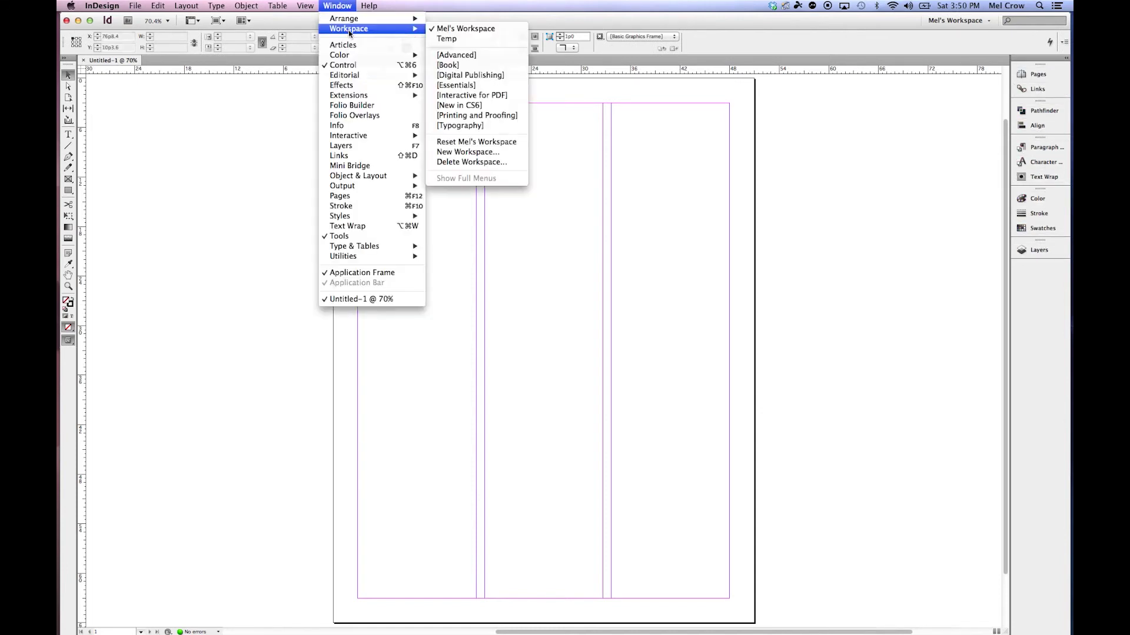
pyautogui.click(445, 40)
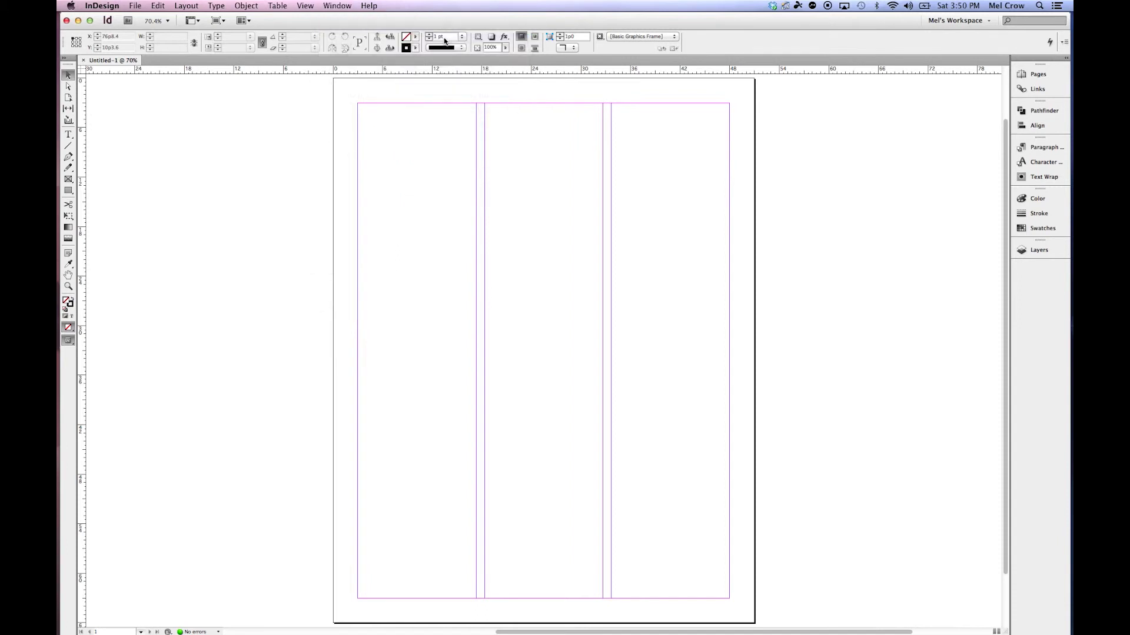
# - Delete the Temp workspace so InDesign falls back to Essentials
pyautogui.click(338, 6)
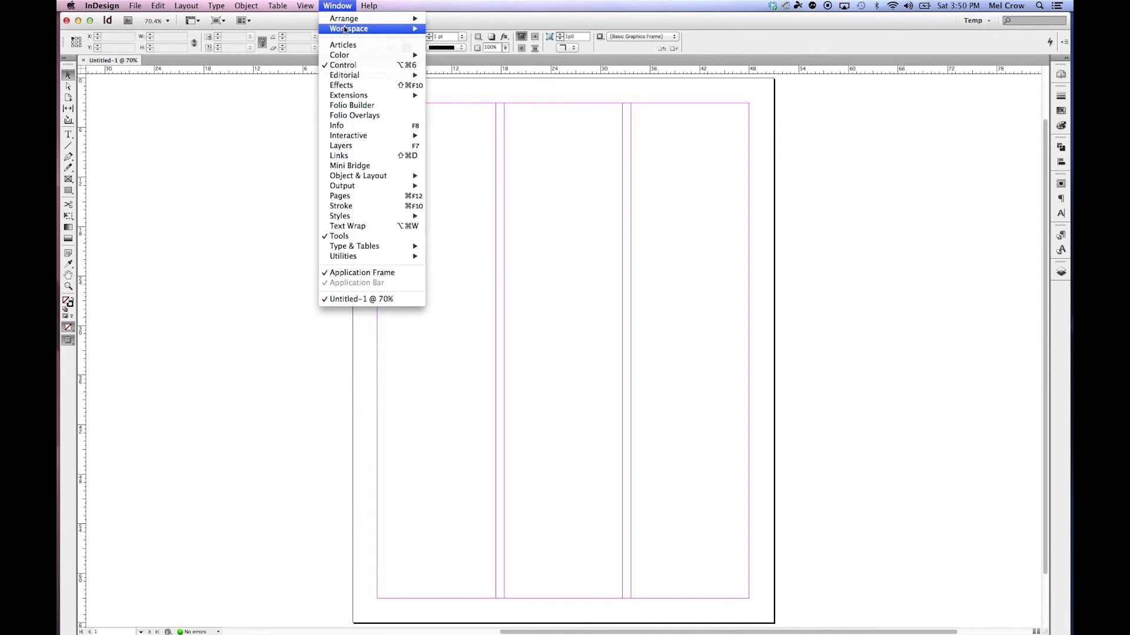
pyautogui.moveTo(350, 29)
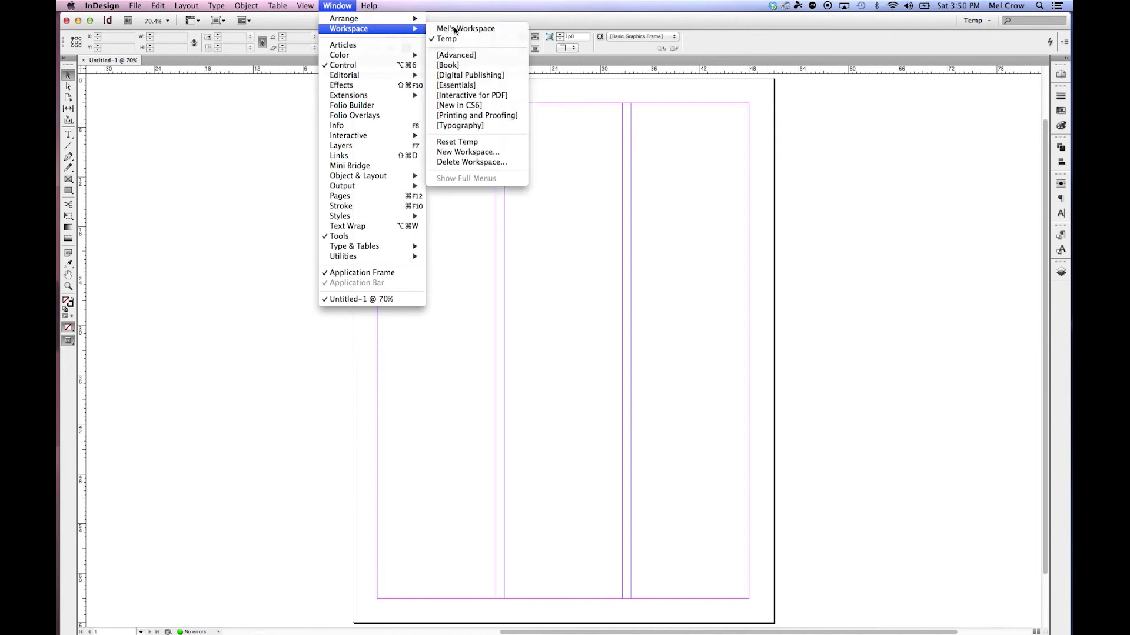
pyautogui.click(484, 162)
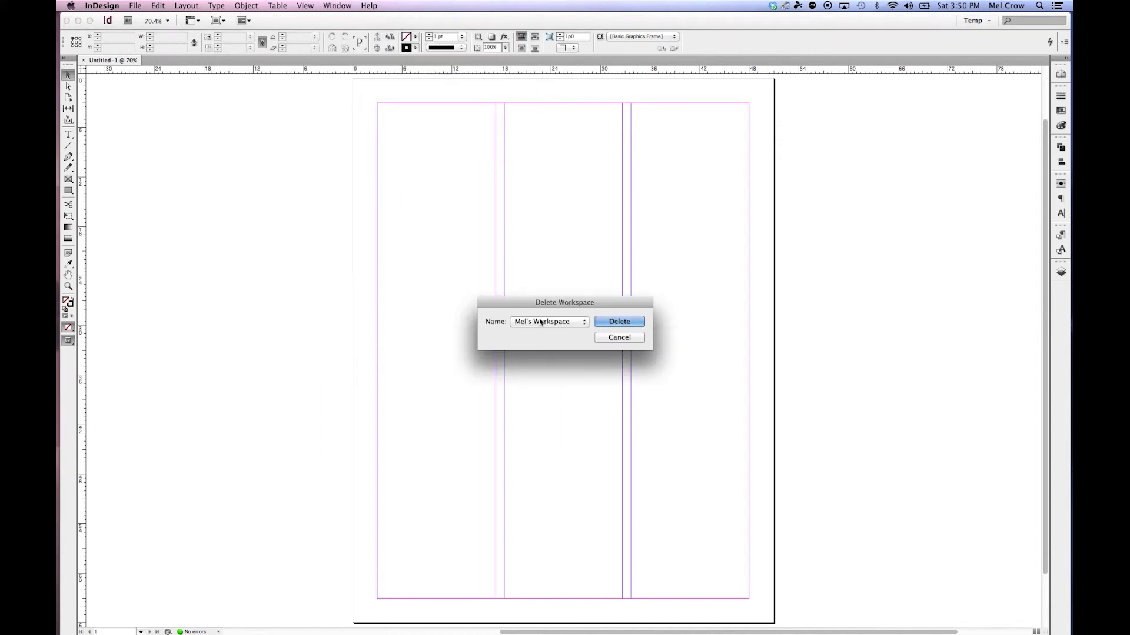
pyautogui.click(560, 325)
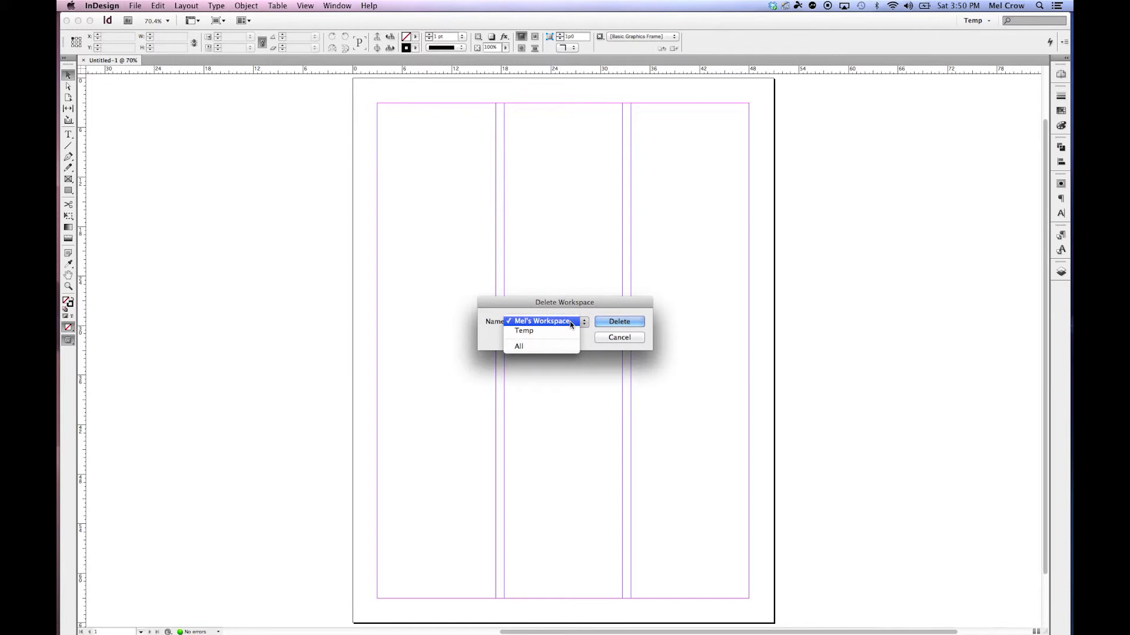
pyautogui.click(542, 332)
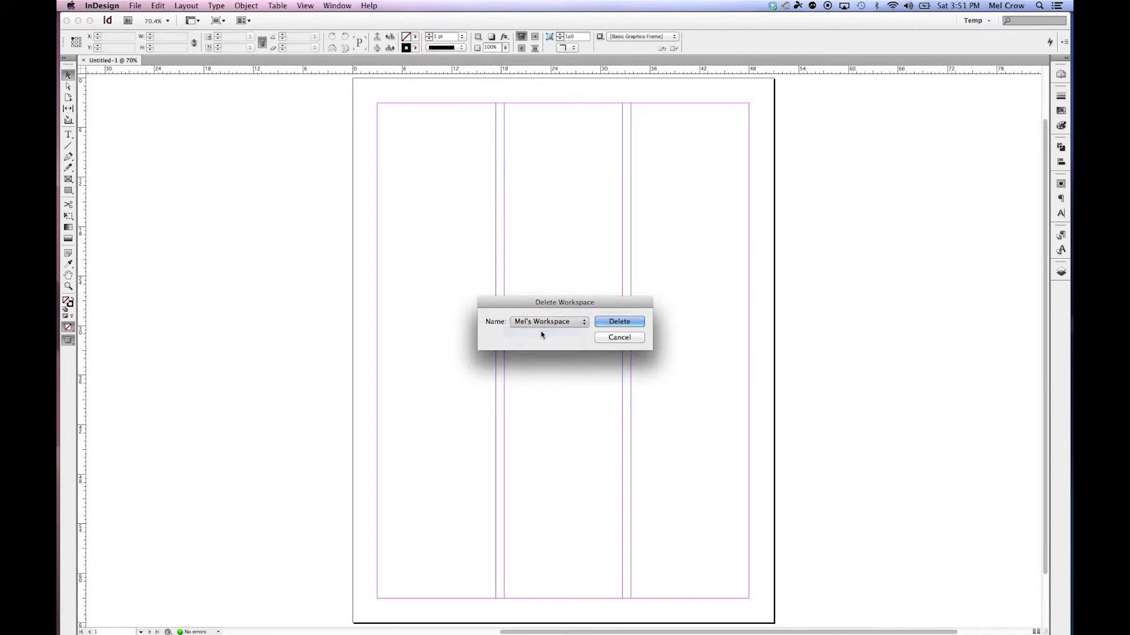
pyautogui.click(618, 321)
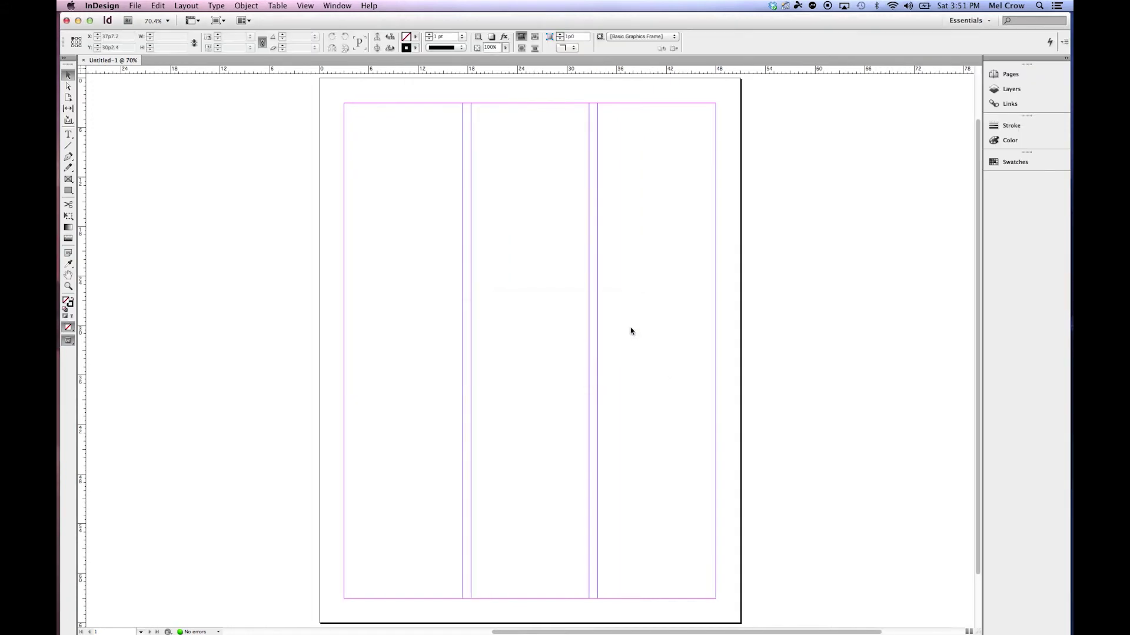
# - Switch to the custom saved workspace and collapse its right-side dock to icons
pyautogui.click(330, 7)
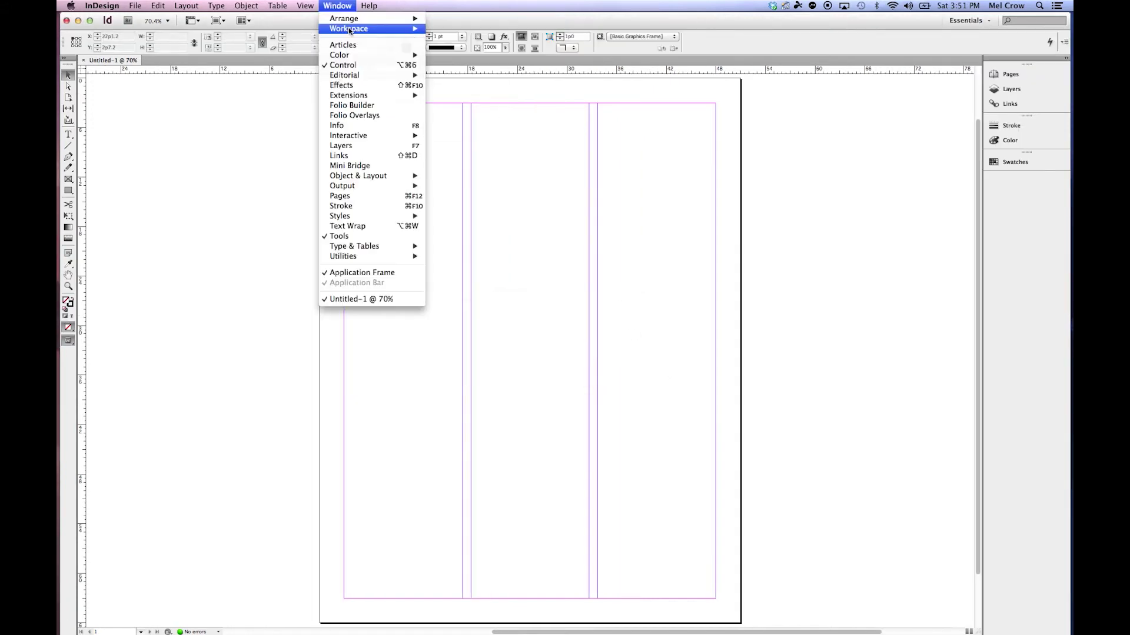
pyautogui.moveTo(353, 28)
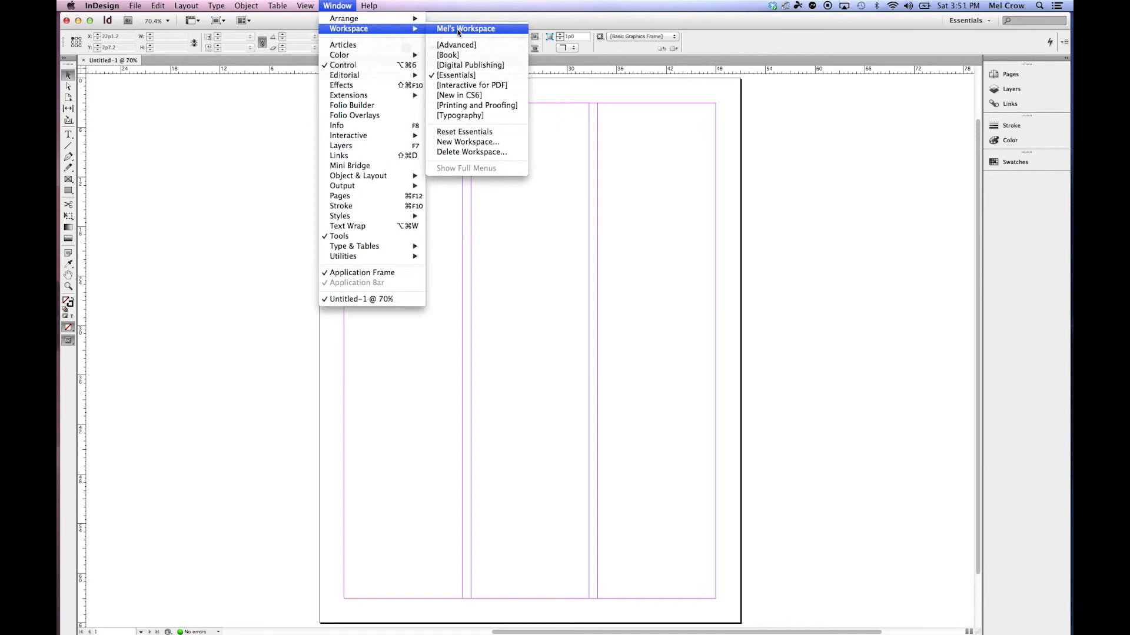
pyautogui.click(458, 29)
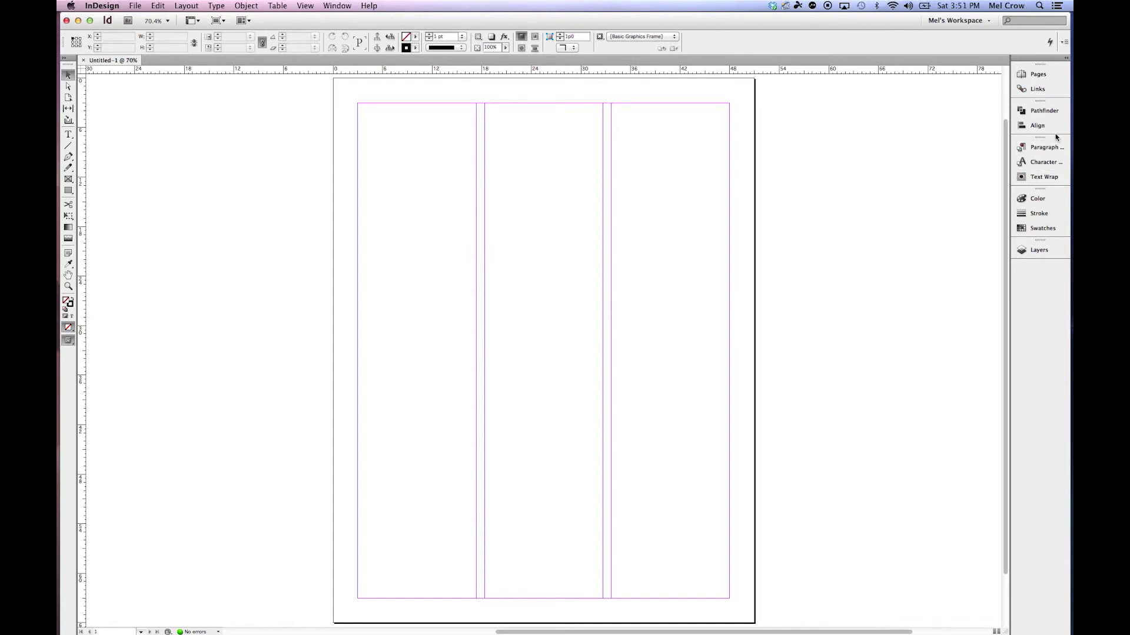
pyautogui.moveTo(1016, 100); pyautogui.dragTo(1052, 109)
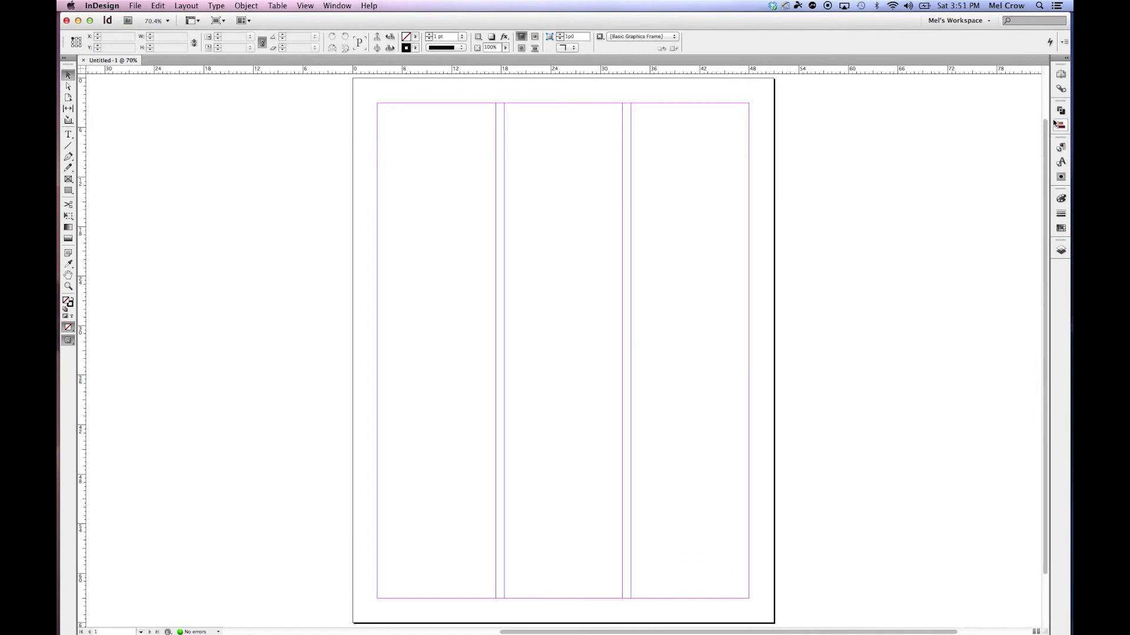
# - Save the icon-collapsed layout as a new workspace under the custom workspace's name, replacing the old one
pyautogui.click(345, 7)
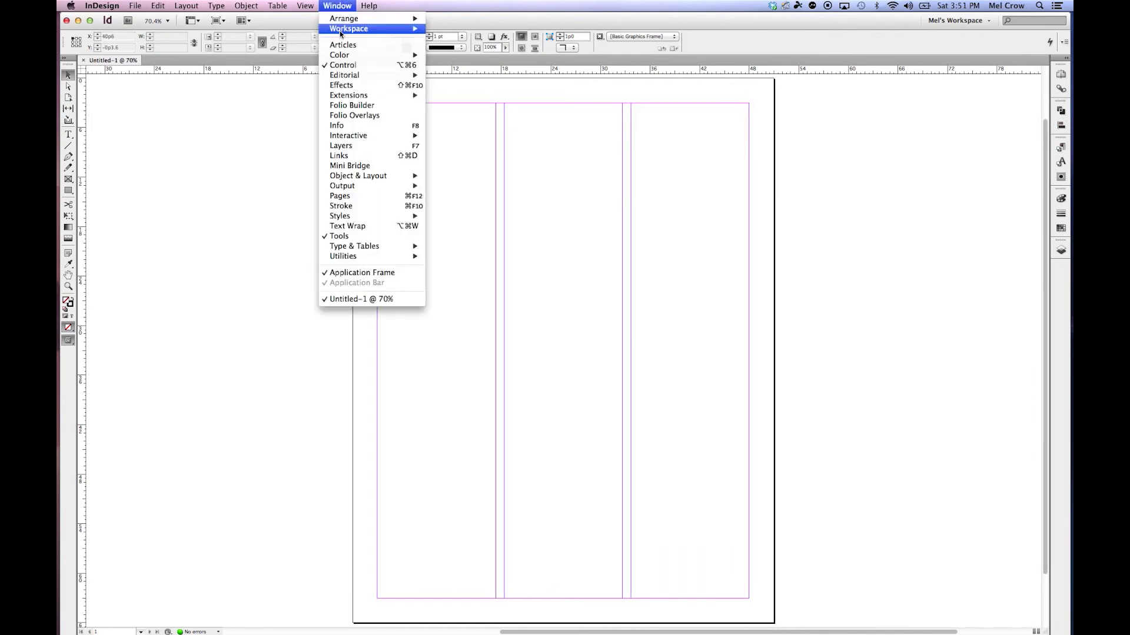
pyautogui.moveTo(406, 29)
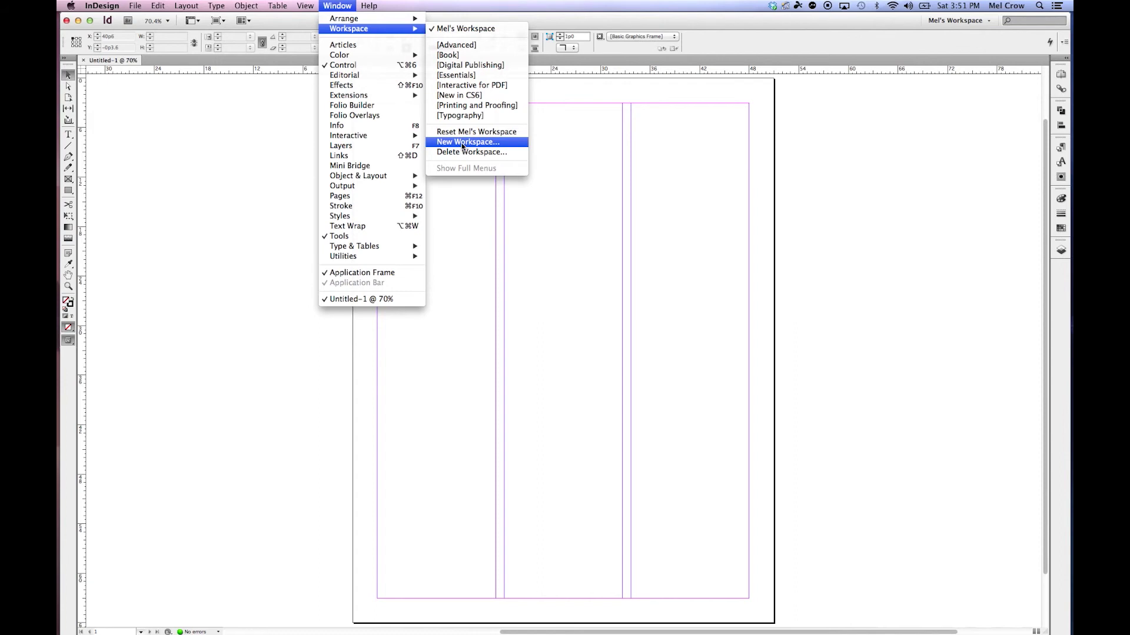
pyautogui.click(482, 140)
pyautogui.write("Mel's Work")
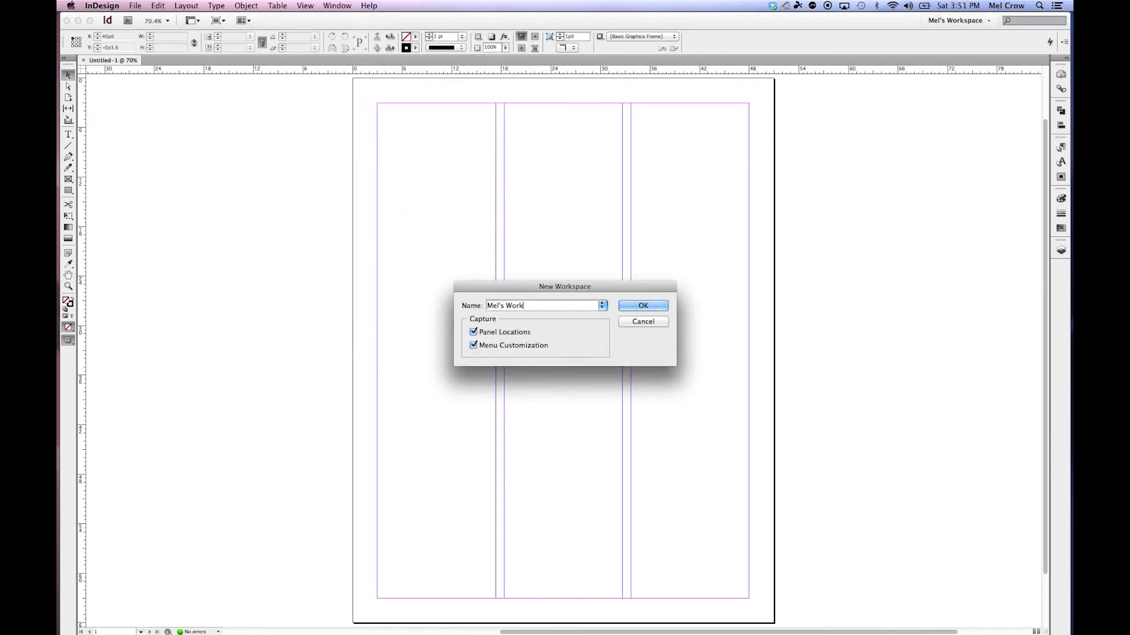
pyautogui.write('space')
pyautogui.click(632, 309)
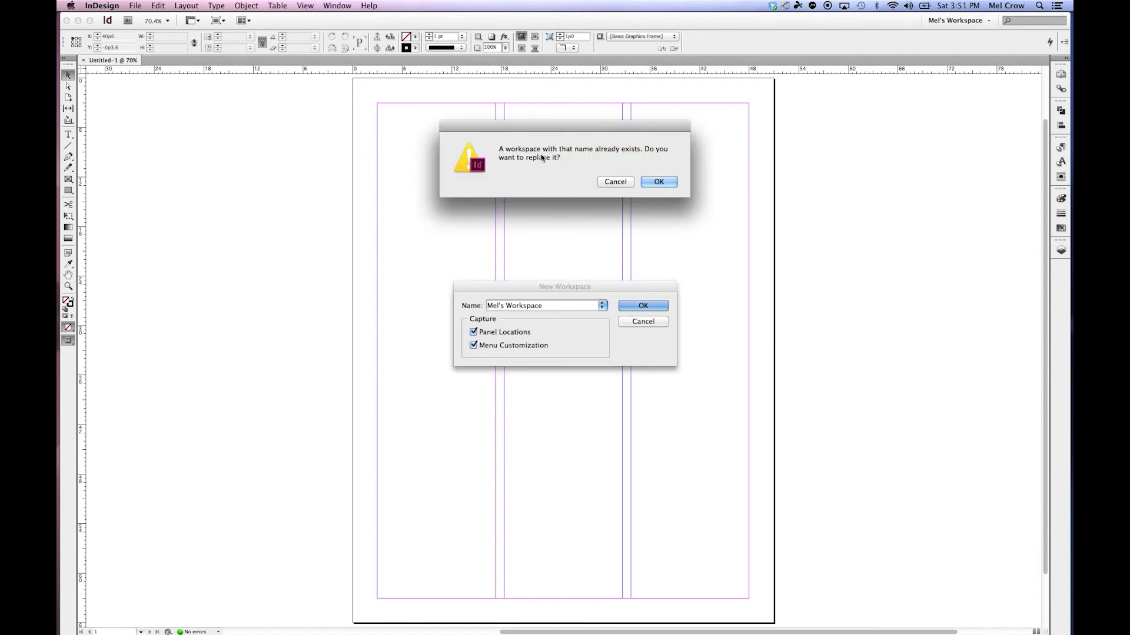
pyautogui.click(670, 182)
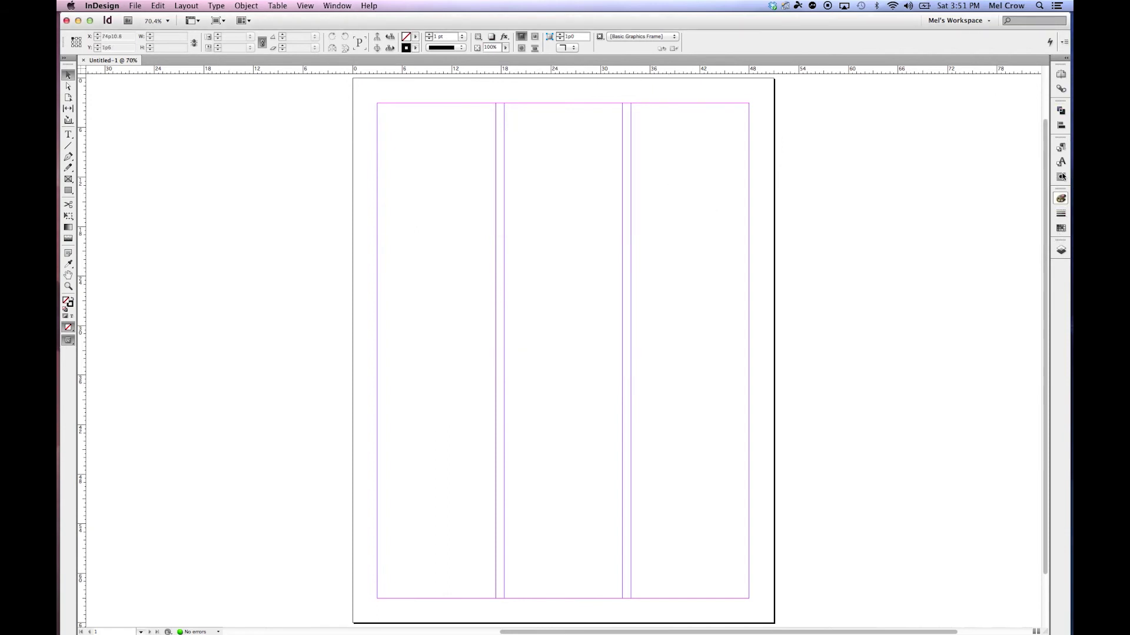
# - Pull two panels out of the dock, close them, and widen the dock
pyautogui.click(350, 6)
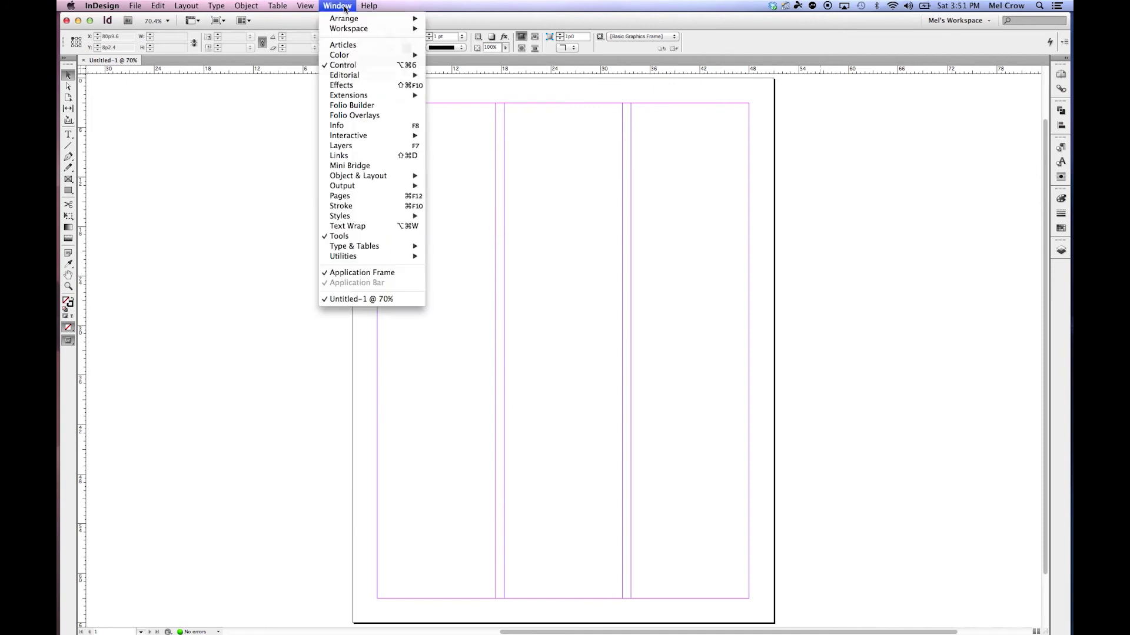
pyautogui.moveTo(351, 30)
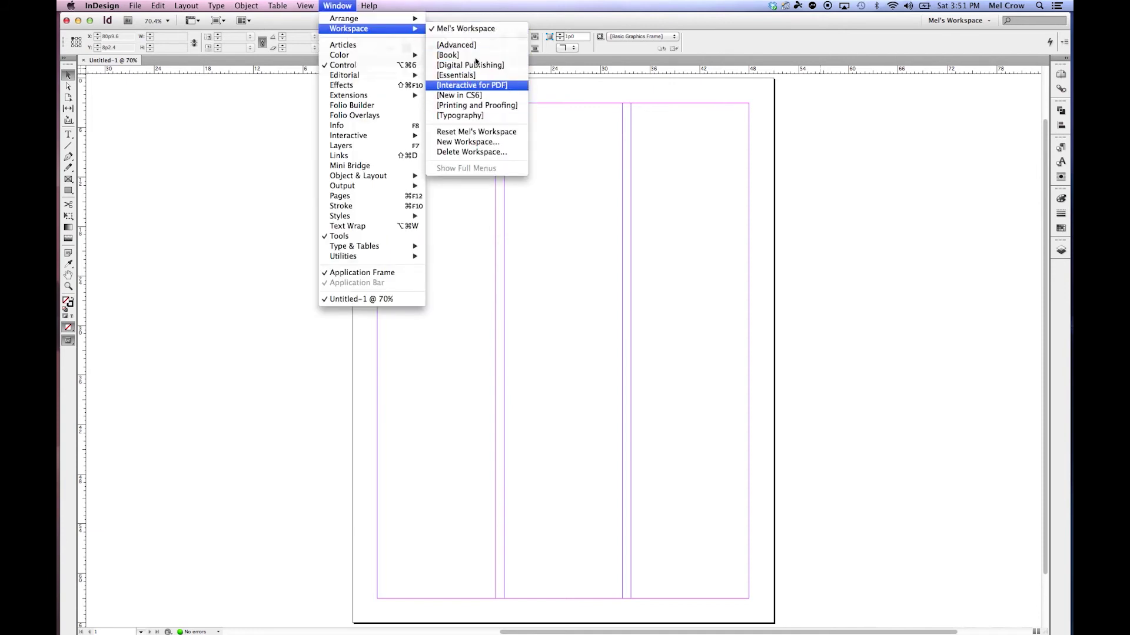
pyautogui.click(941, 177)
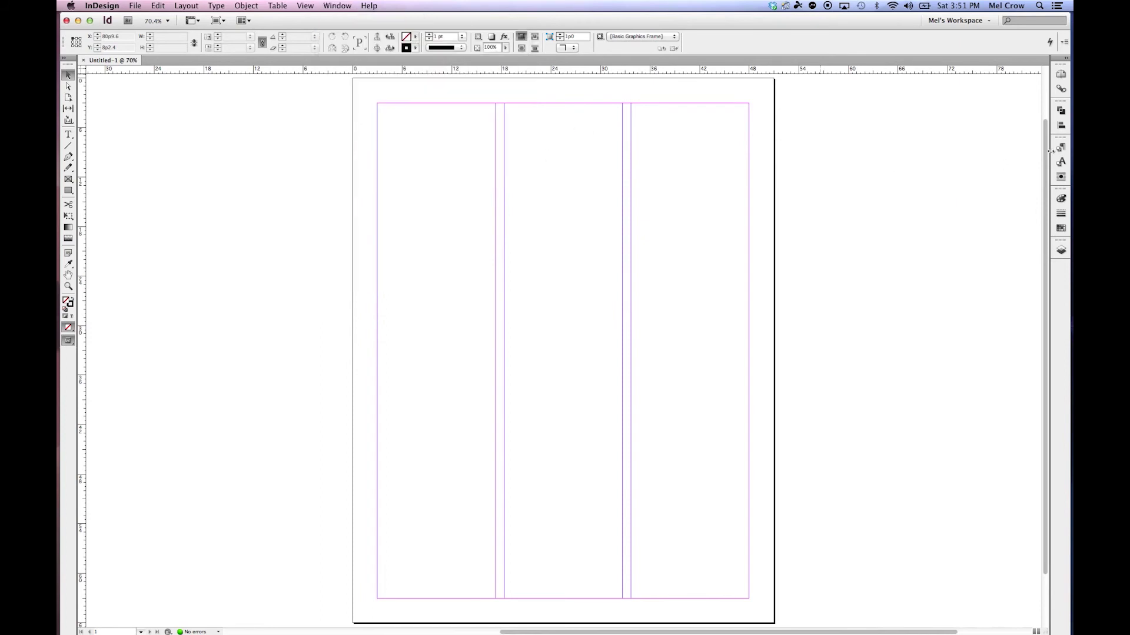
pyautogui.moveTo(1060, 147); pyautogui.dragTo(714, 157)
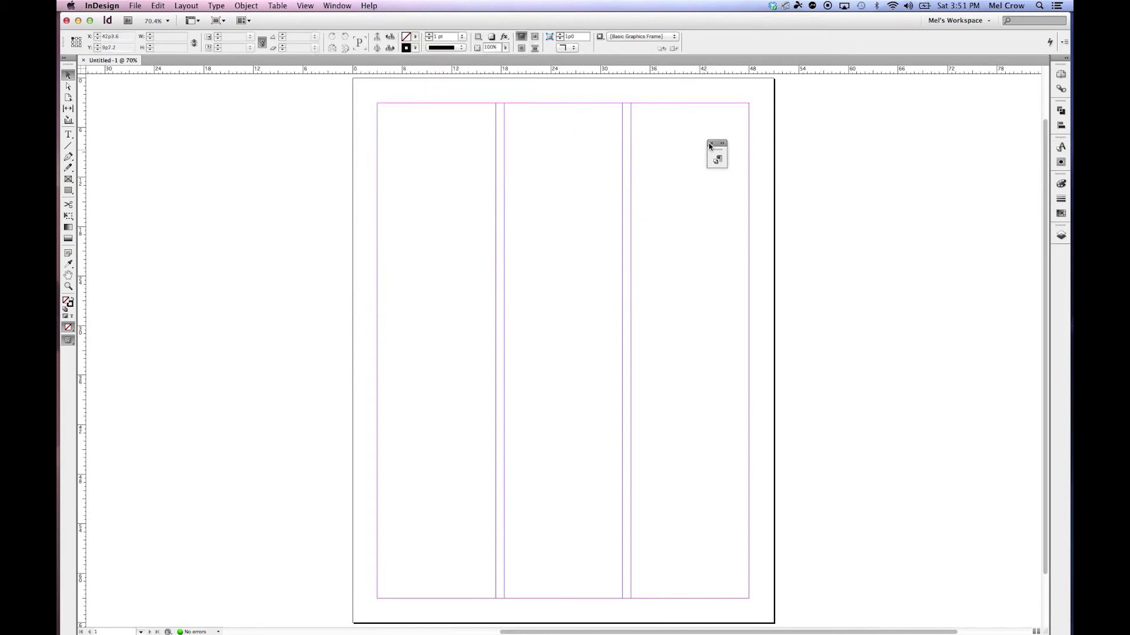
pyautogui.click(710, 145)
pyautogui.moveTo(626, 163); pyautogui.dragTo(622, 158)
pyautogui.click(616, 139)
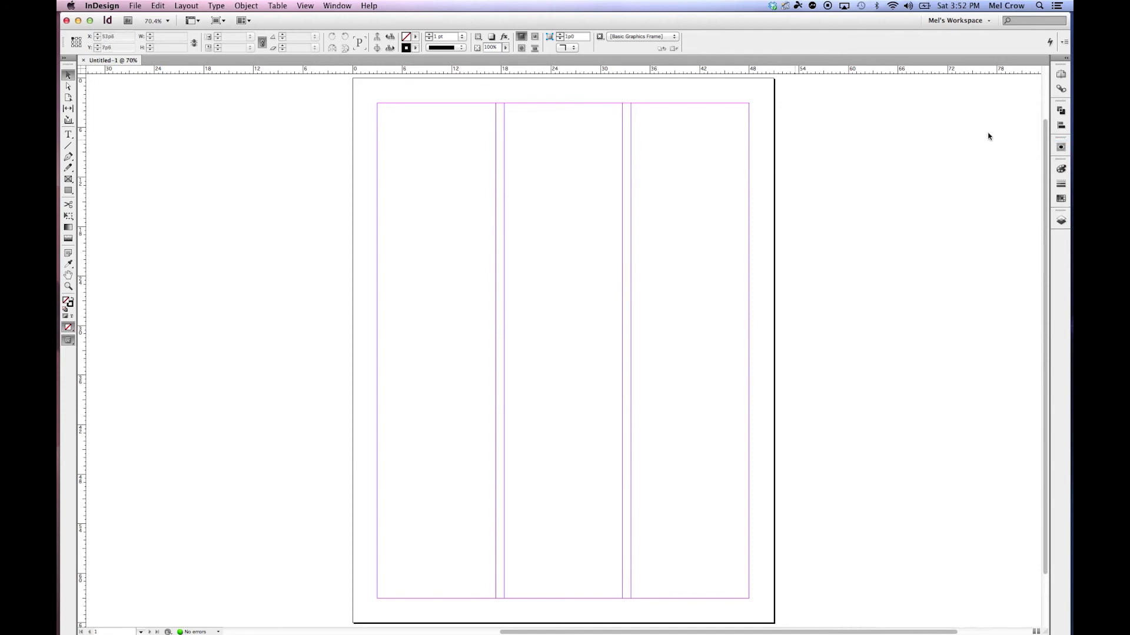
pyautogui.moveTo(965, 117); pyautogui.dragTo(1019, 72)
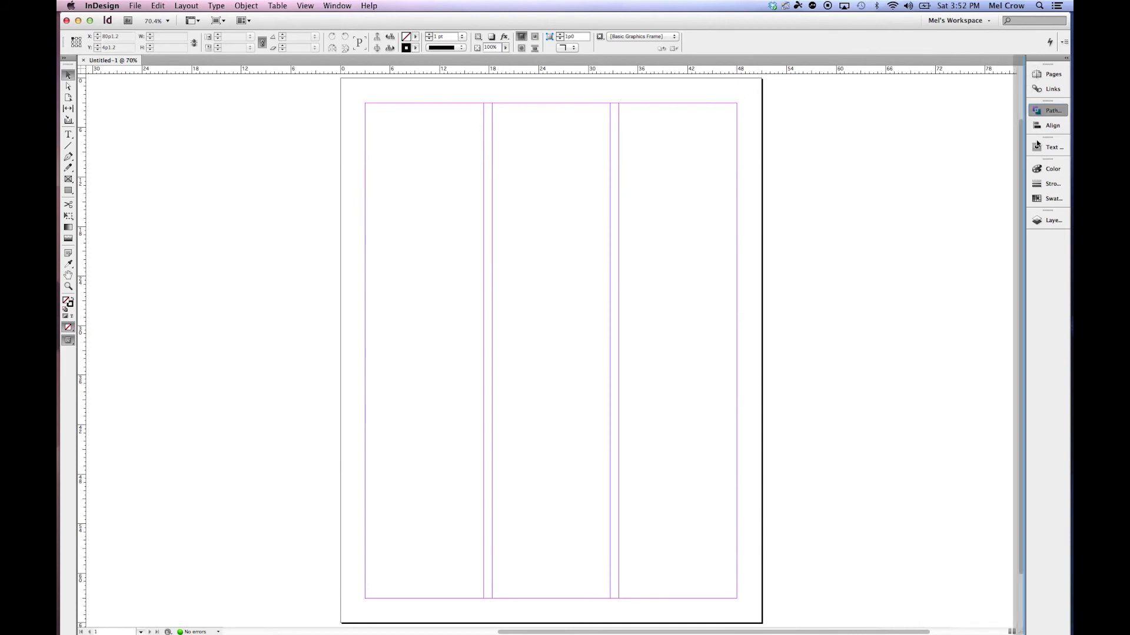
# - Reset the custom workspace to restore its saved icon-only dock
pyautogui.click(338, 6)
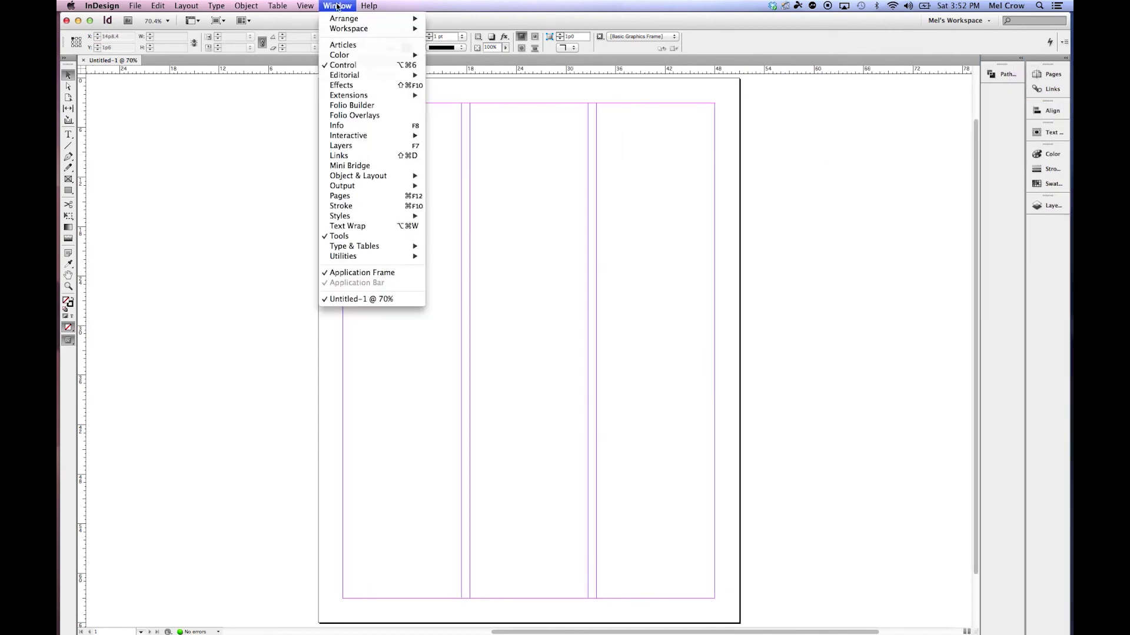
pyautogui.moveTo(339, 28)
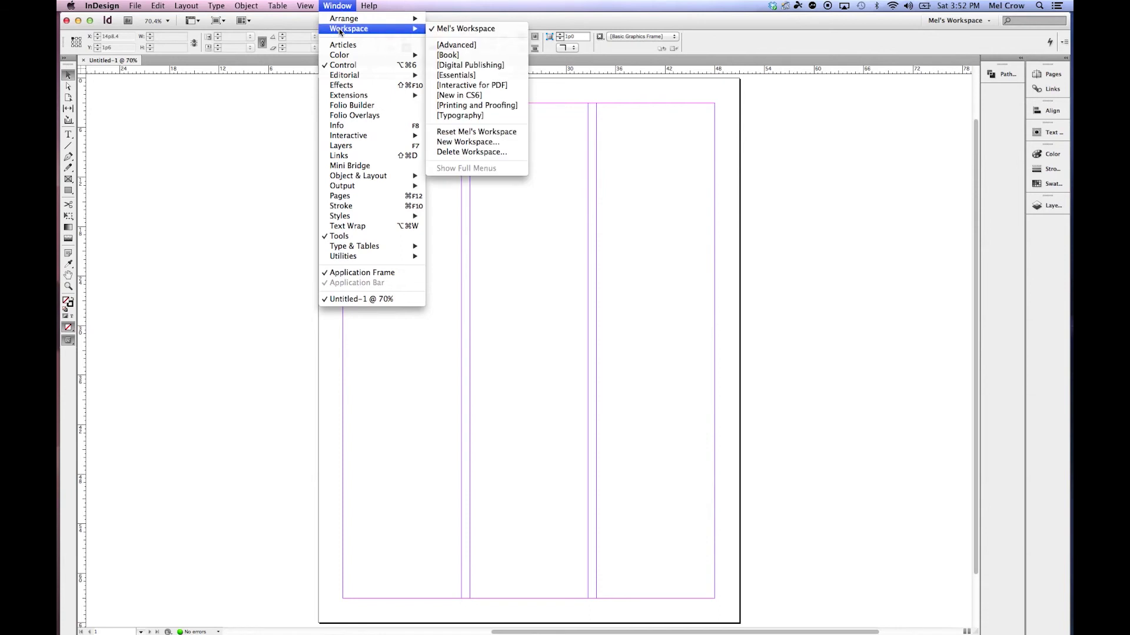
pyautogui.click(490, 133)
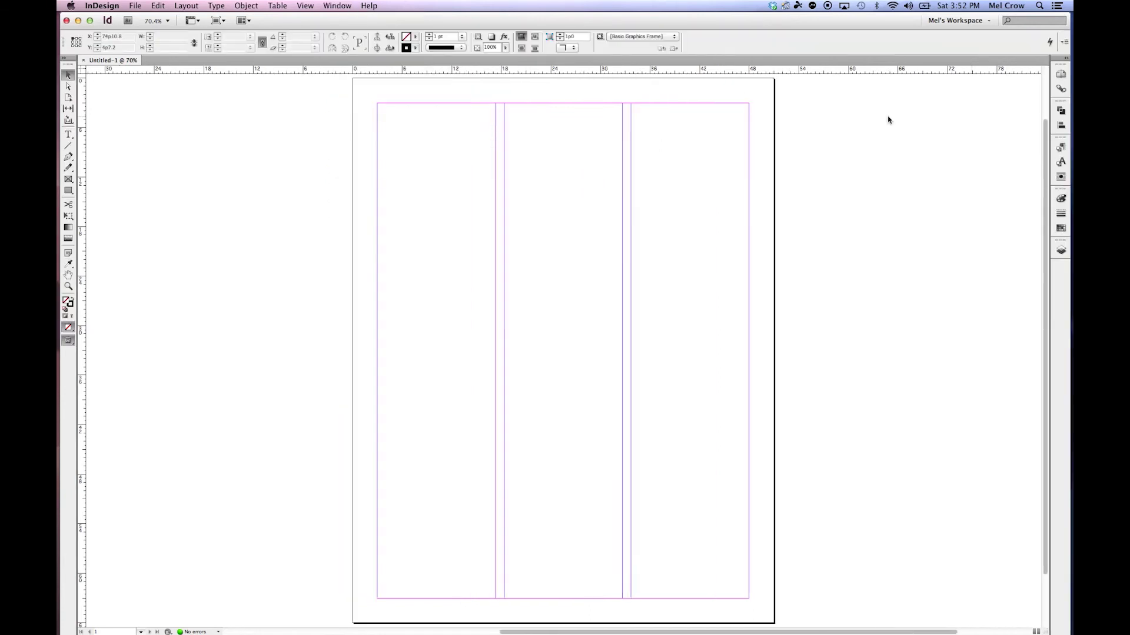
pyautogui.click(337, 6)
pyautogui.moveTo(339, 29)
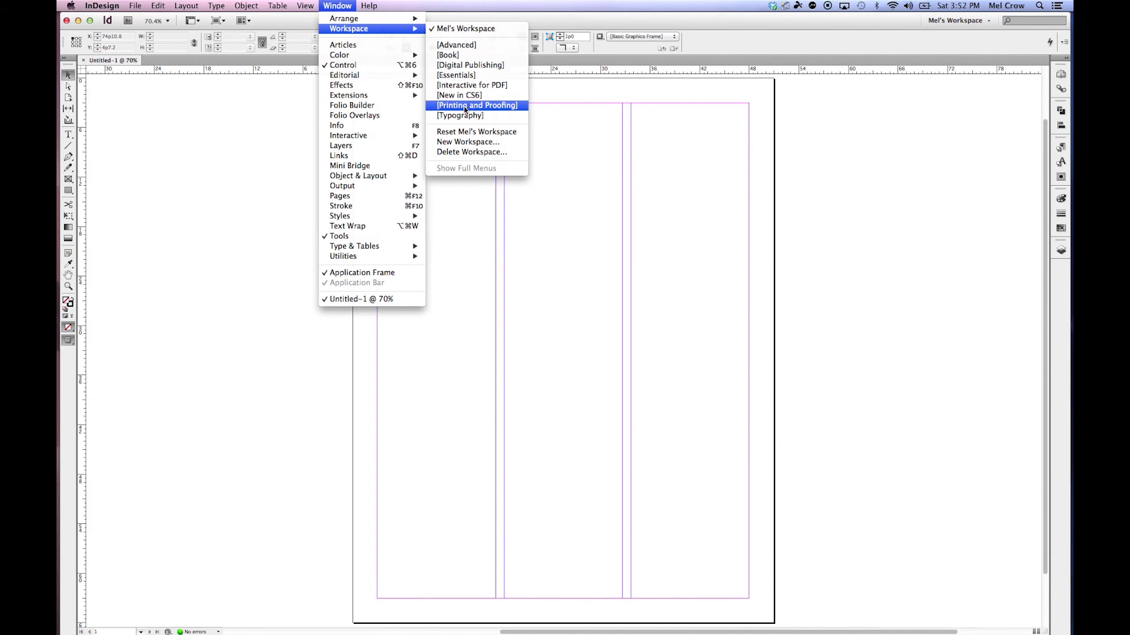
pyautogui.click(971, 23)
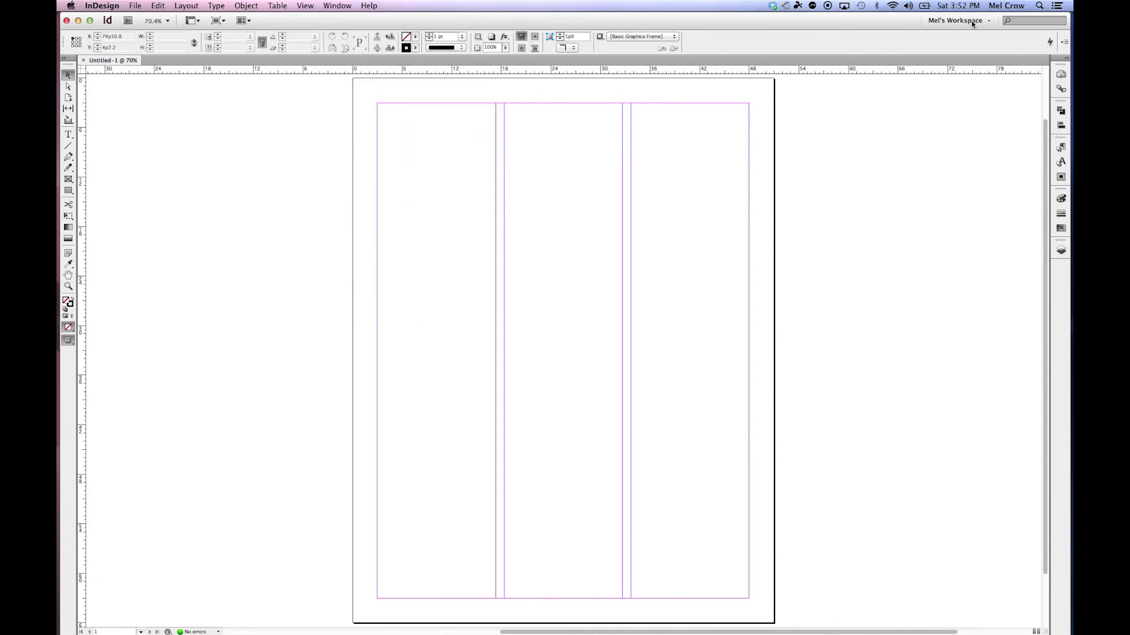
pyautogui.click(971, 22)
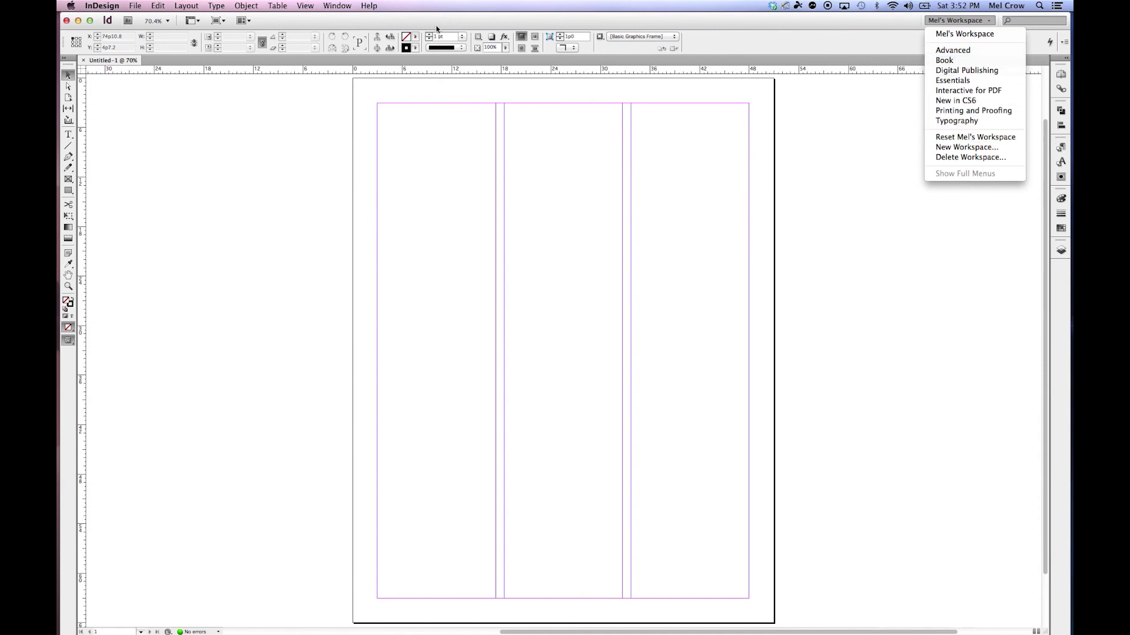
pyautogui.click(340, 8)
pyautogui.click(341, 8)
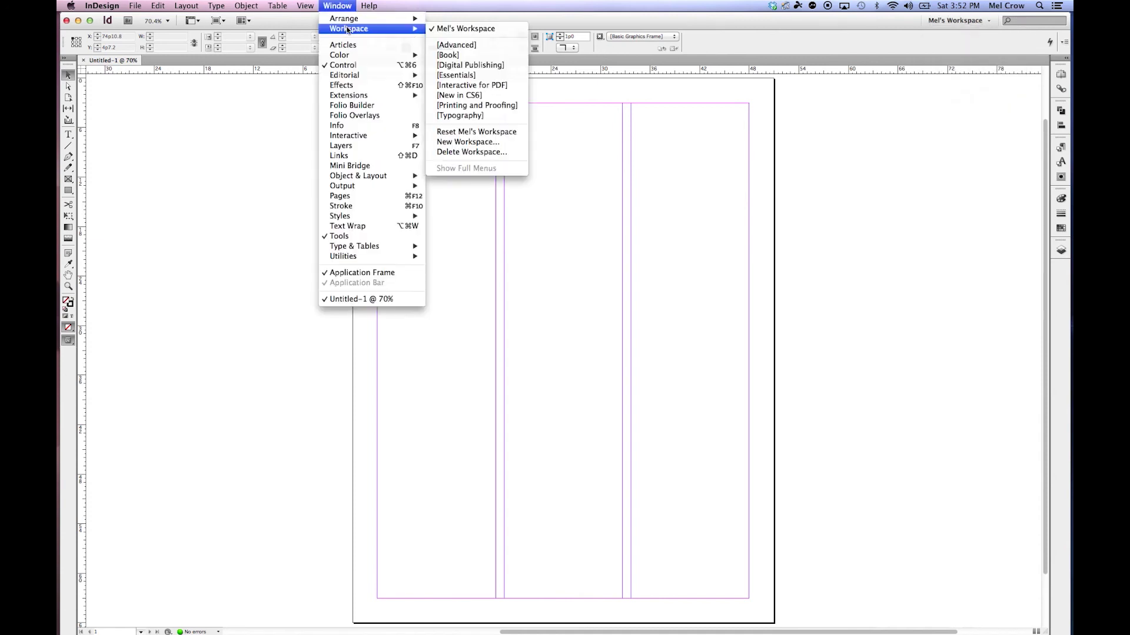
pyautogui.click(794, 210)
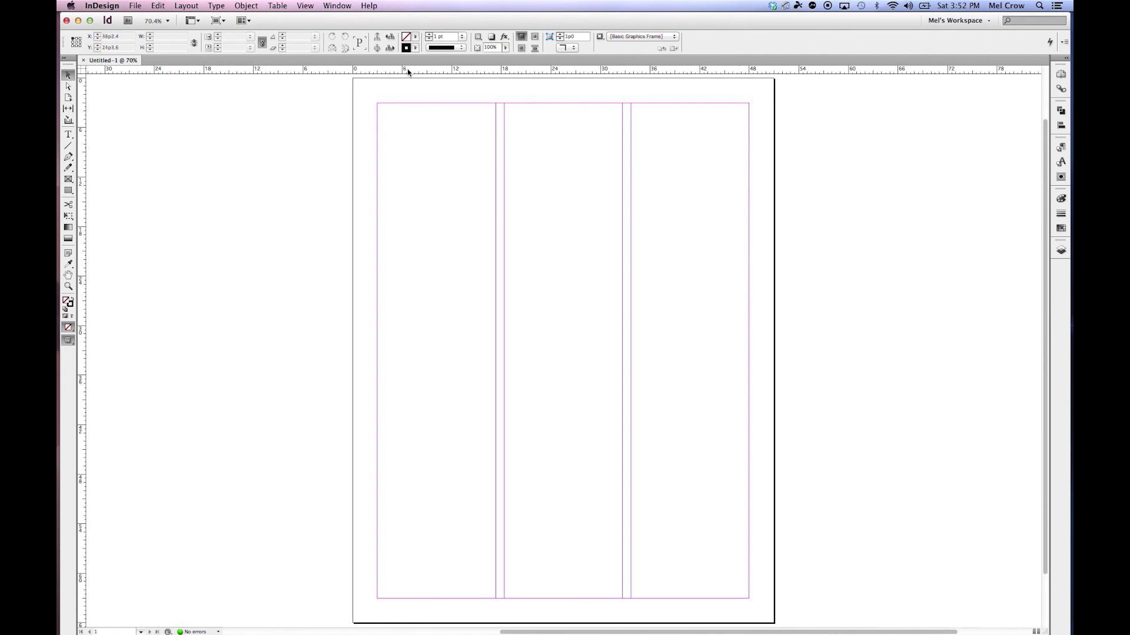
pyautogui.click(324, 7)
pyautogui.moveTo(347, 28)
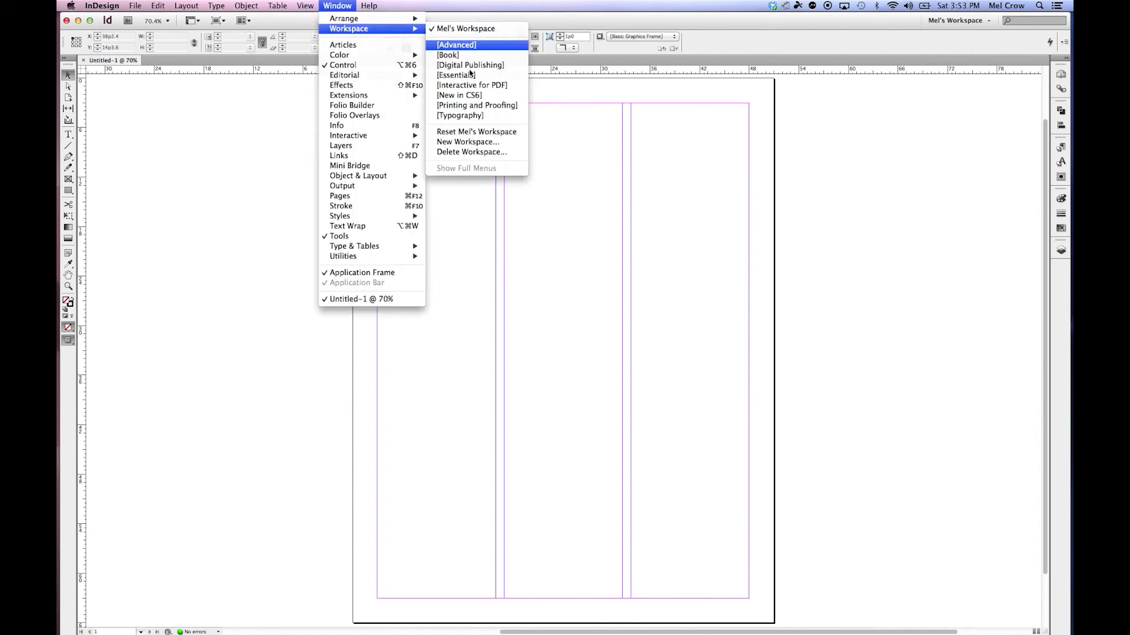
pyautogui.click(562, 132)
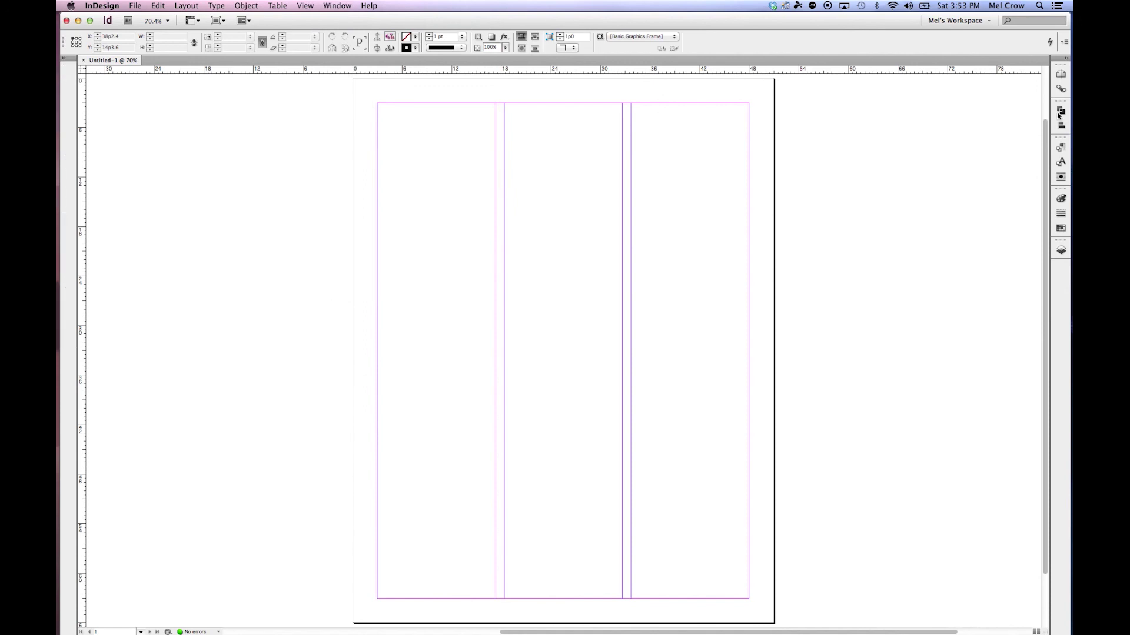
pyautogui.press('Tab')
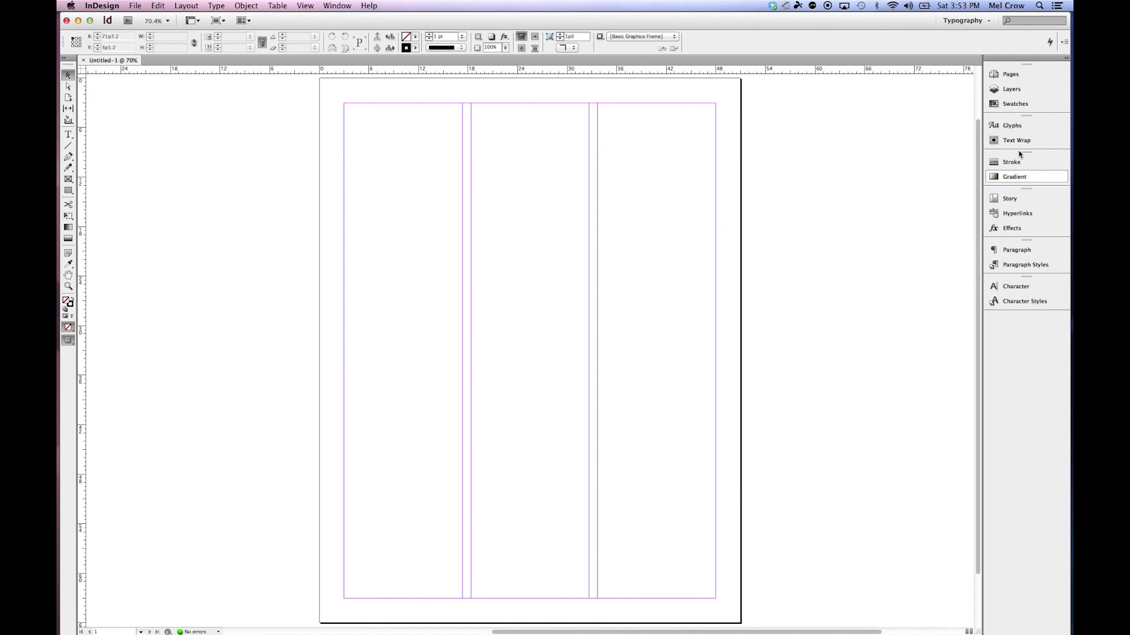
pyautogui.click(970, 21)
pyautogui.click(998, 144)
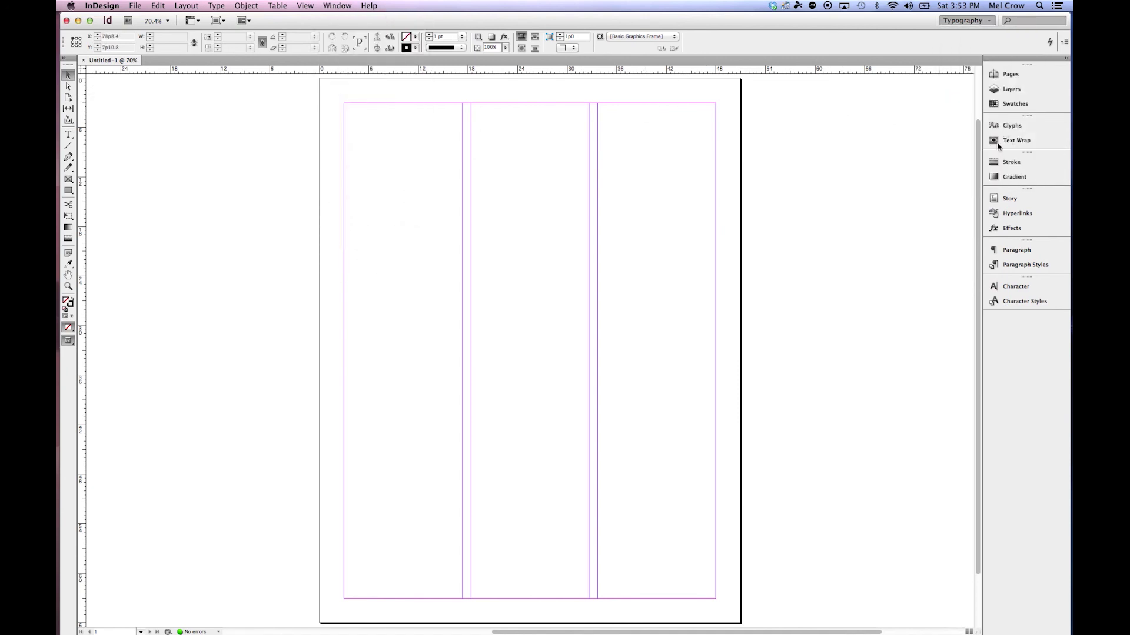
pyautogui.press('Tab')
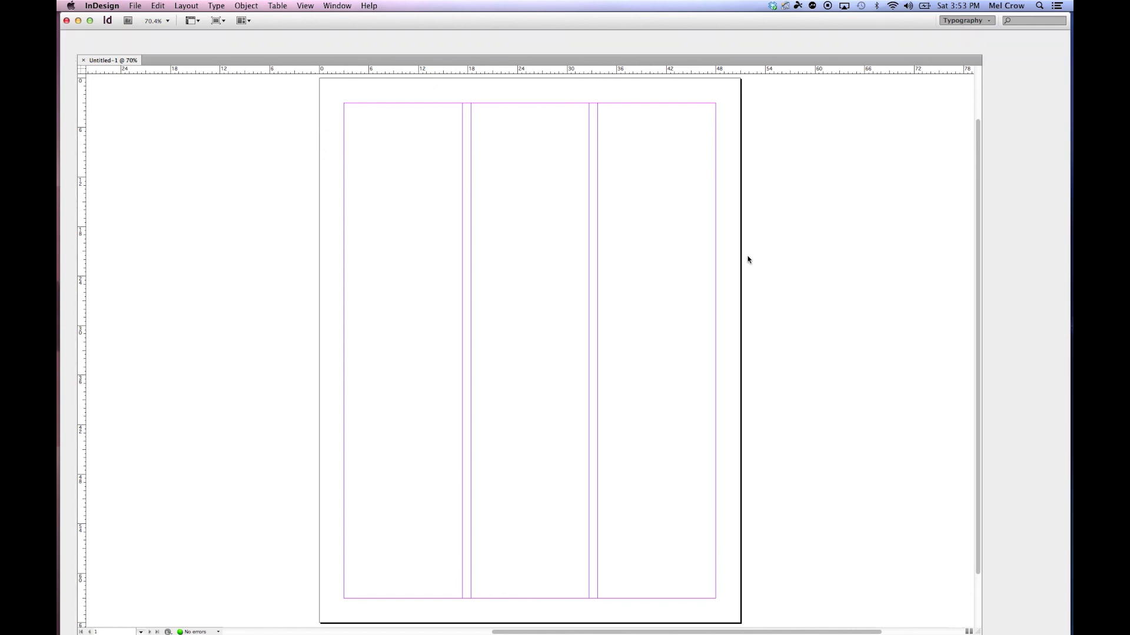
pyautogui.press('Tab')
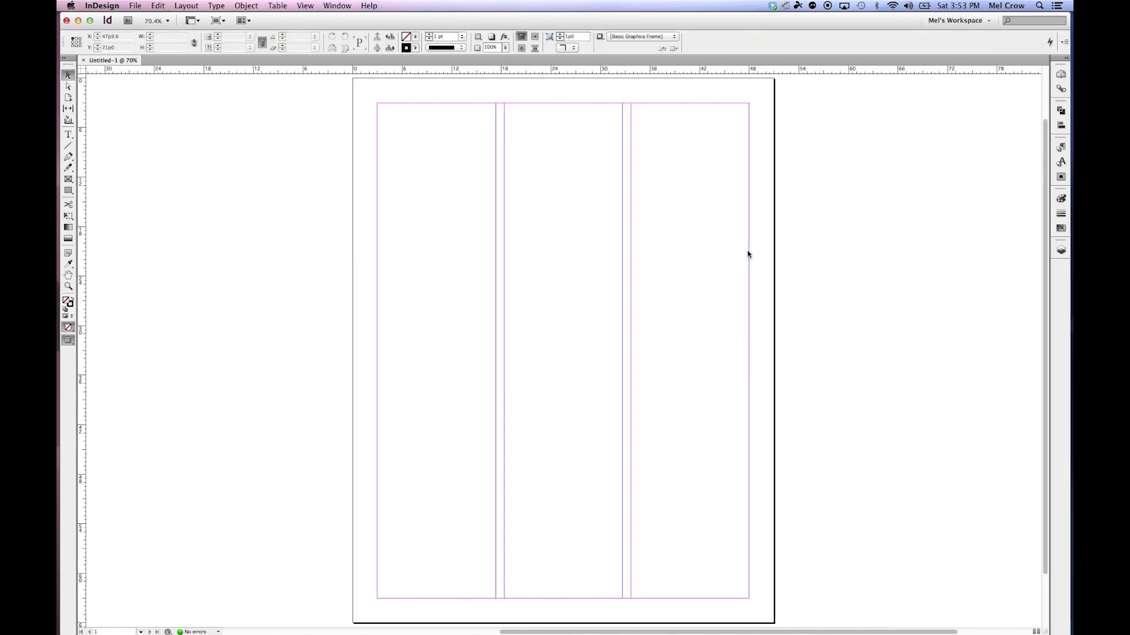